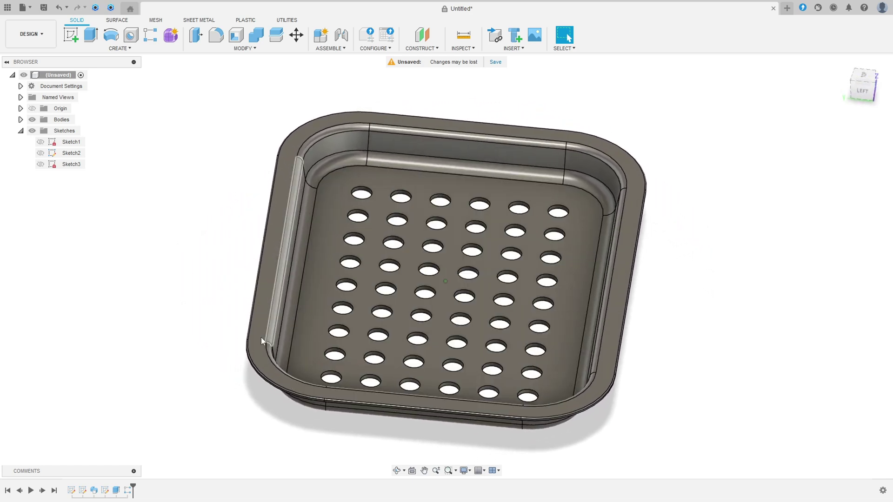
Draw a red freehand mark beside the 390 overall width dimension on the tray drawing
left_click(30, 491)
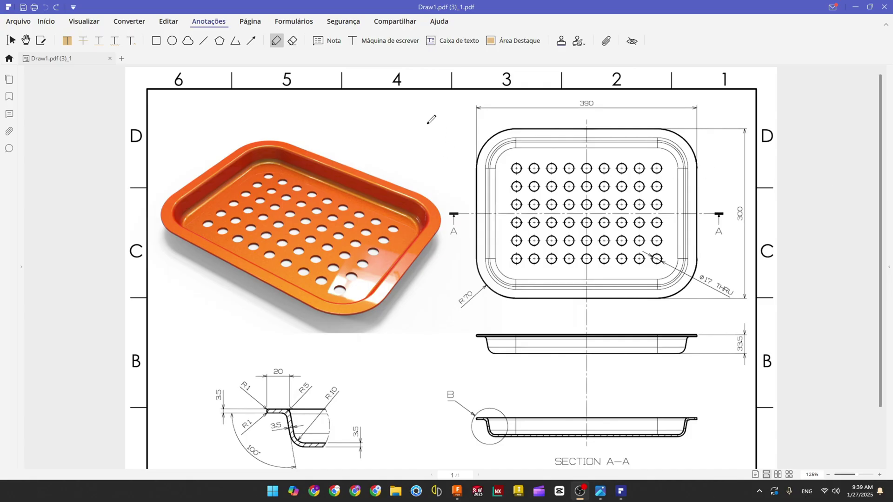
left_click_drag(433, 117, 457, 126)
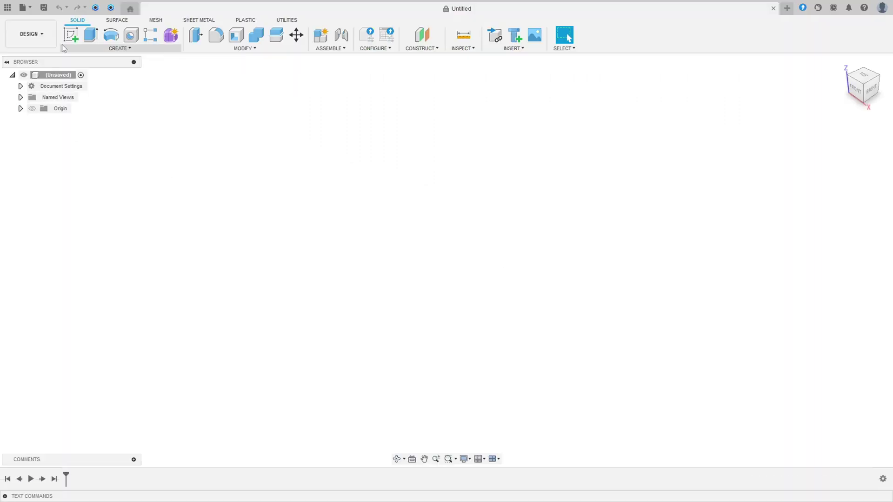
Start a new sketch on the XY ground plane
left_click(70, 35)
left_click(492, 259)
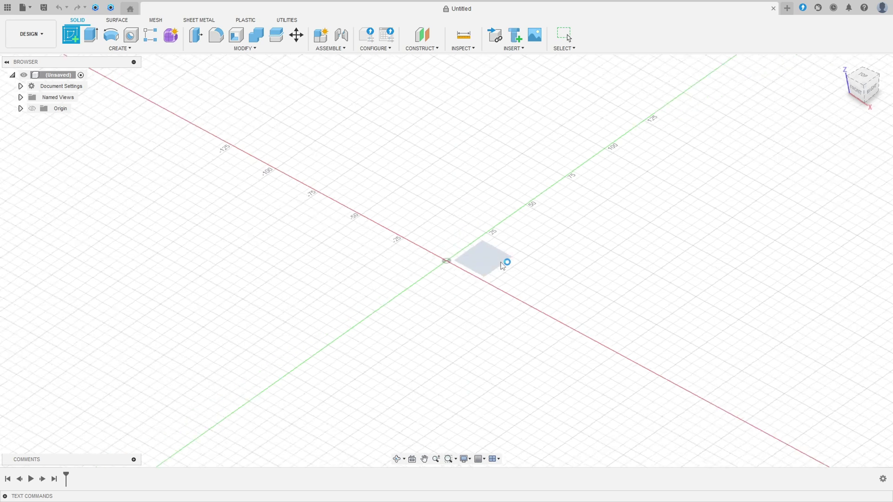
scroll(383, 220, "down", 2)
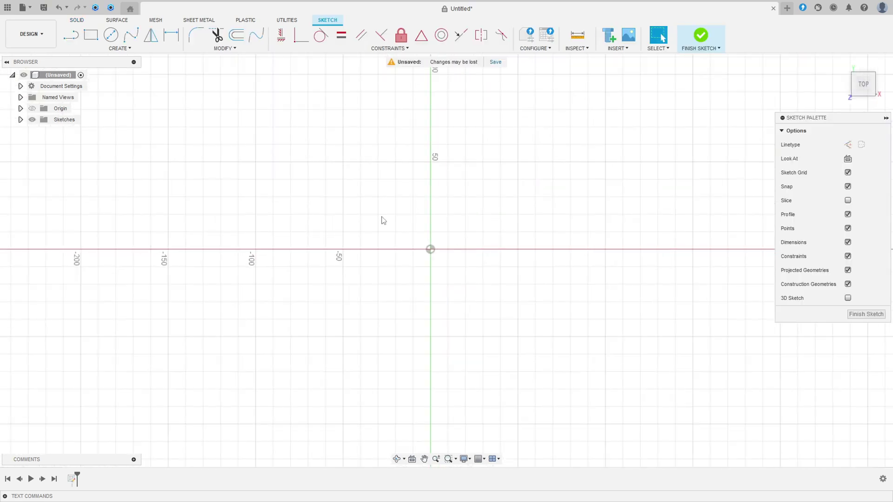
Draw a 390 × 300 mm center rectangle at the origin
left_click(89, 33)
left_click(874, 144)
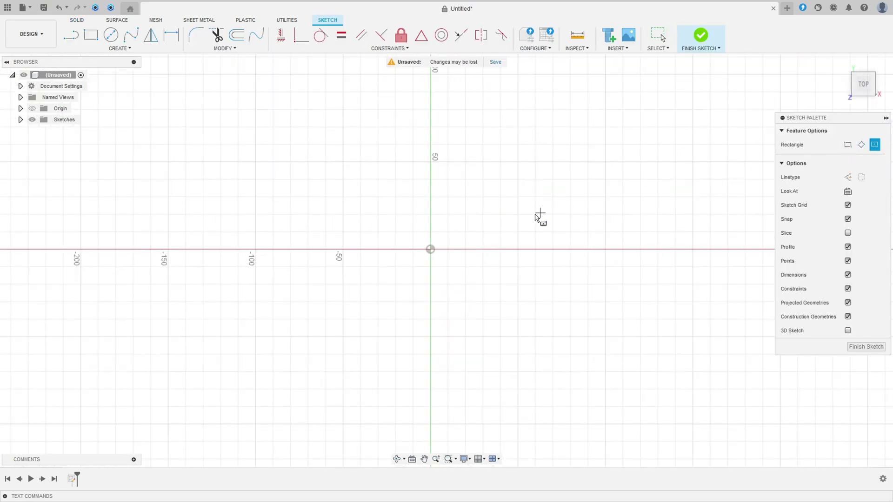
left_click(430, 249)
type("390")
key("Tab")
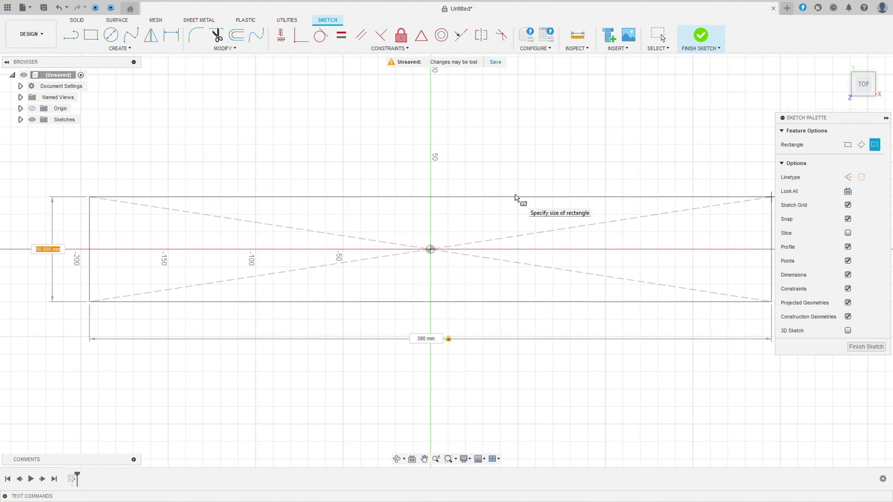
key("Return")
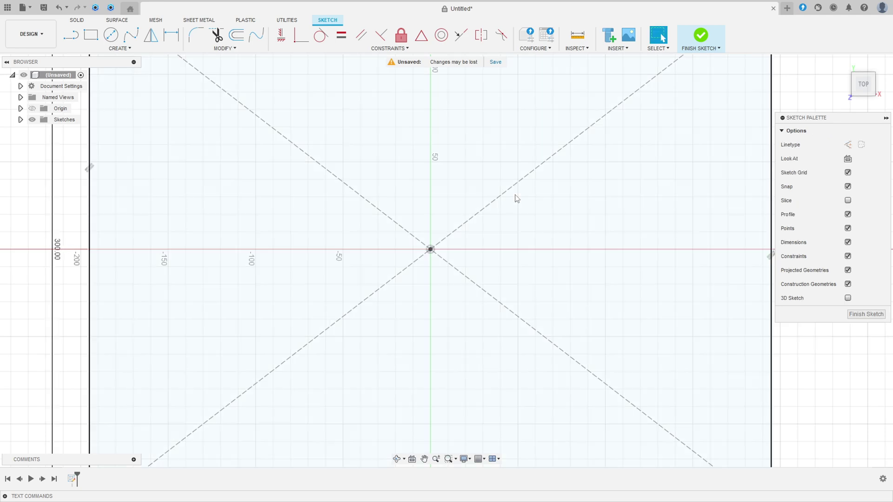
Move the 300 dimension to the left and the 390 dimension below the rectangle
left_click_drag(252, 241, 242, 208)
left_click_drag(462, 410, 495, 410)
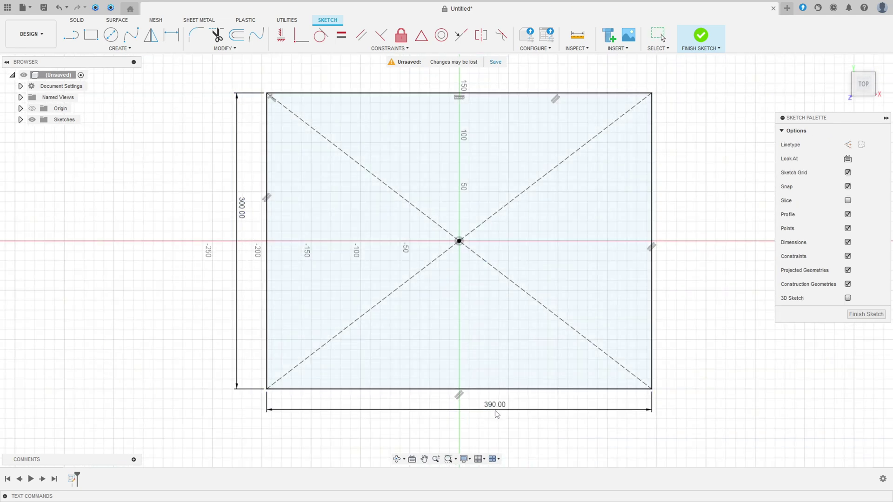
left_click(195, 37)
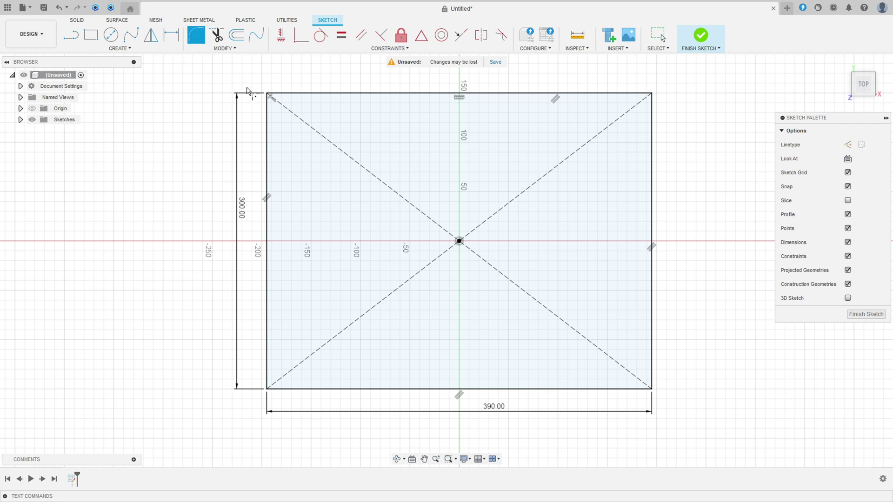
Fillet all four rectangle corners with 70 mm radii
left_click(277, 95)
left_click(266, 109)
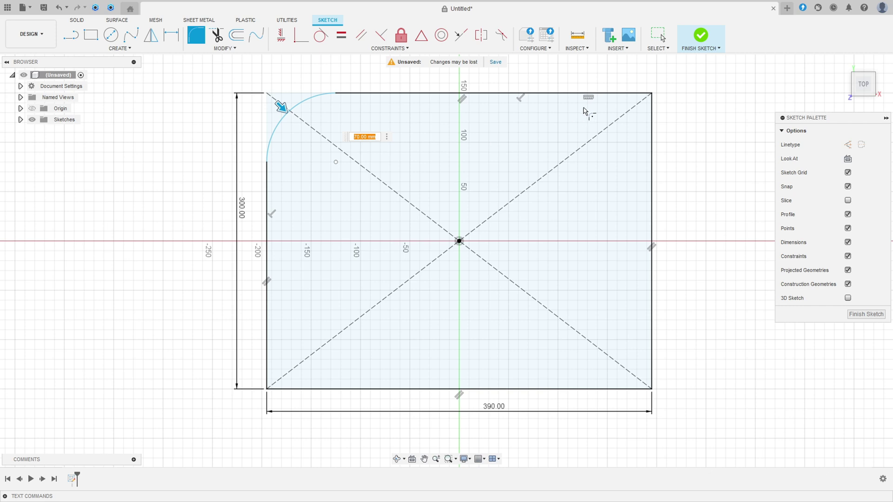
left_click(632, 93)
left_click(650, 120)
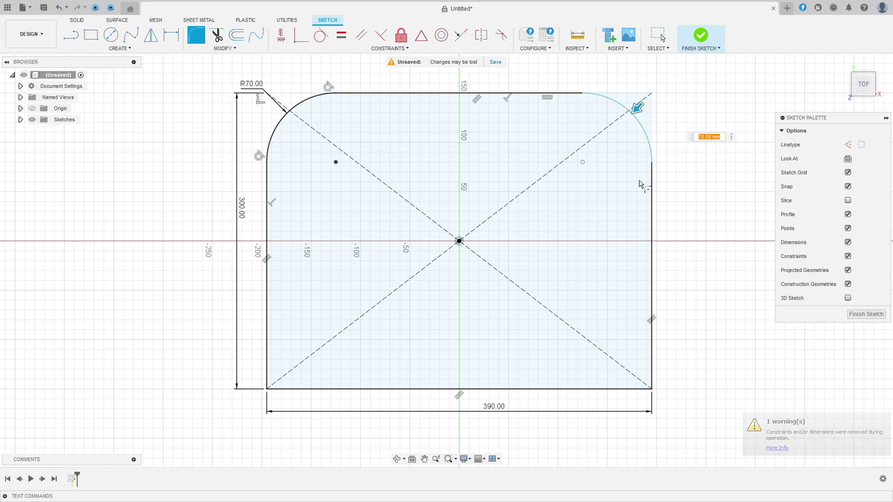
left_click(603, 392)
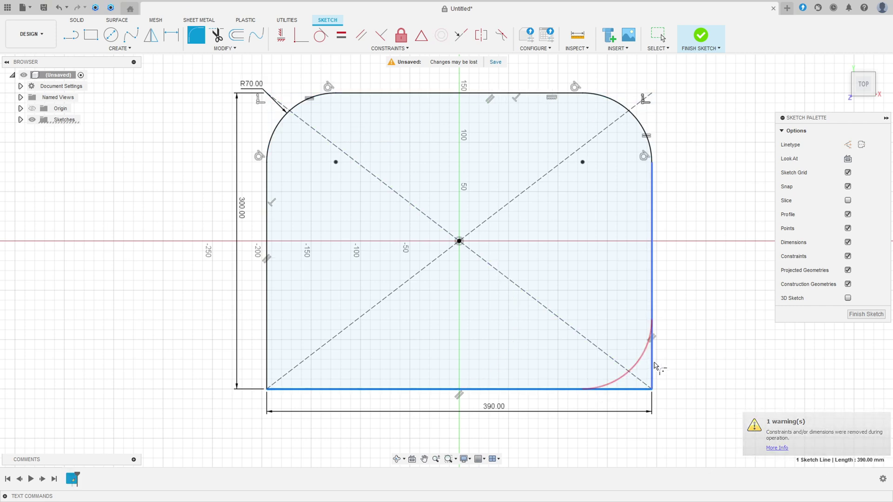
left_click(276, 373)
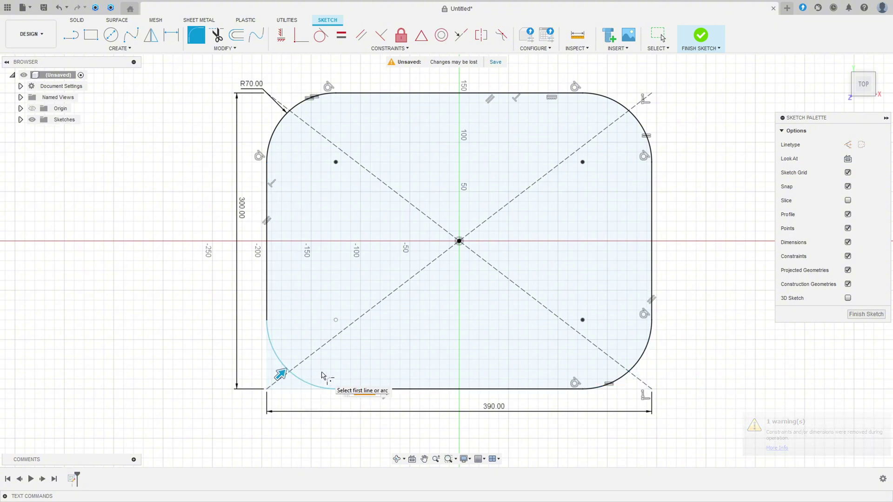
key("Return")
key("Escape")
Reposition the R70.00 label, finish the sketch and view the outline at an angle
left_click_drag(252, 83, 258, 70)
left_click(700, 36)
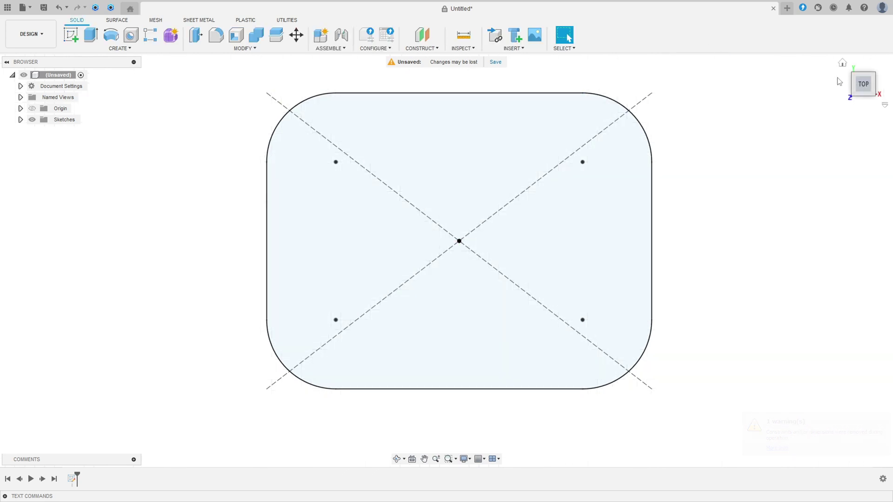
left_click(870, 99)
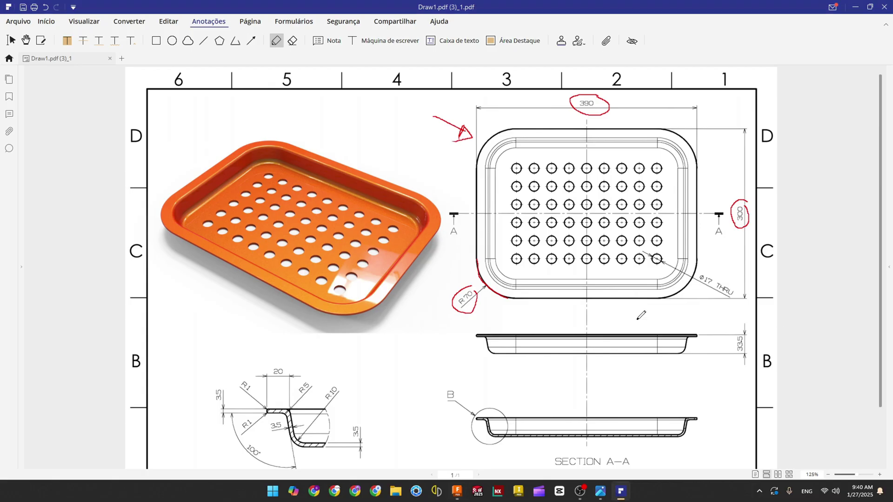
scroll(454, 312, "down", 2)
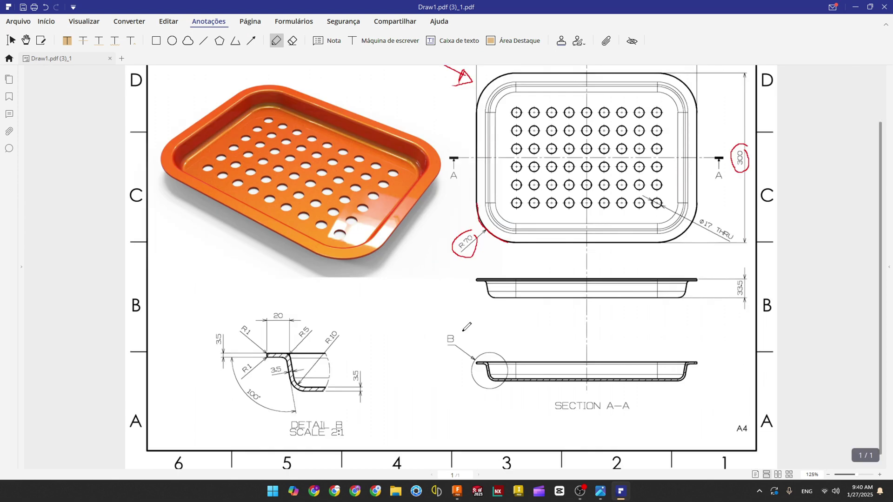
Circle the B detail label in red on the tray drawing
left_click_drag(436, 333, 462, 331)
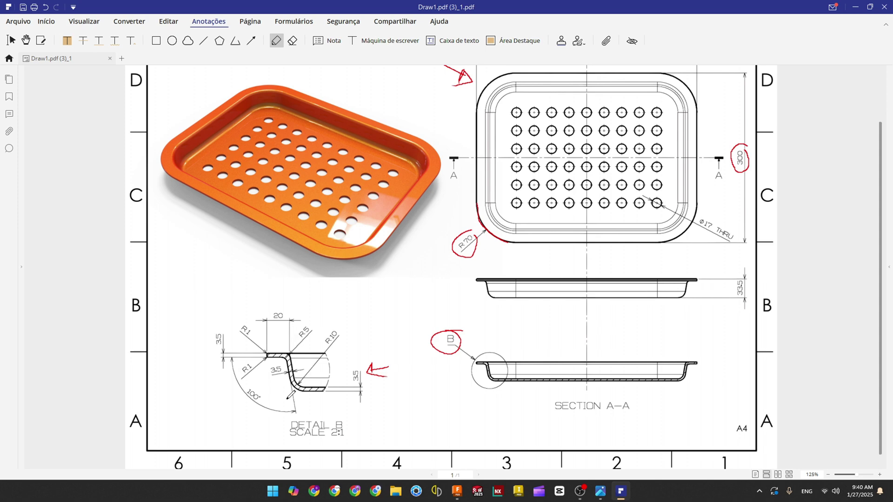
scroll(297, 390, "up", 2)
scroll(354, 393, "down", 2)
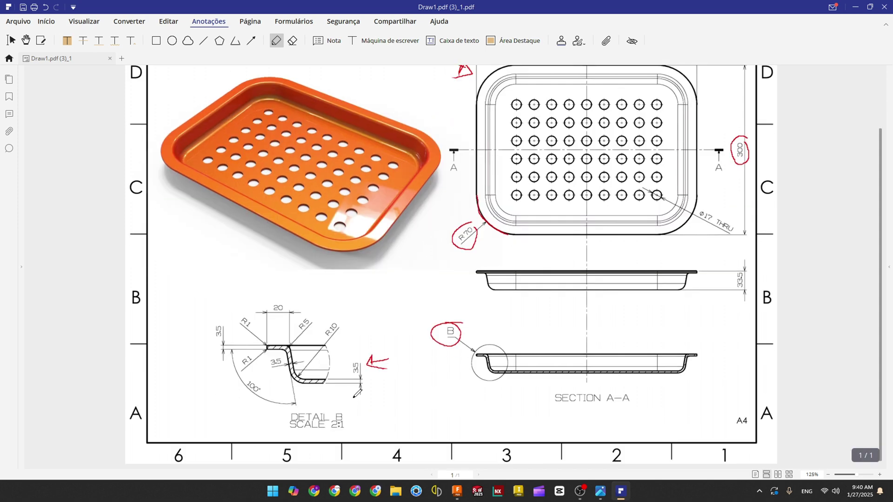
scroll(320, 396, "up", 1, "ctrl")
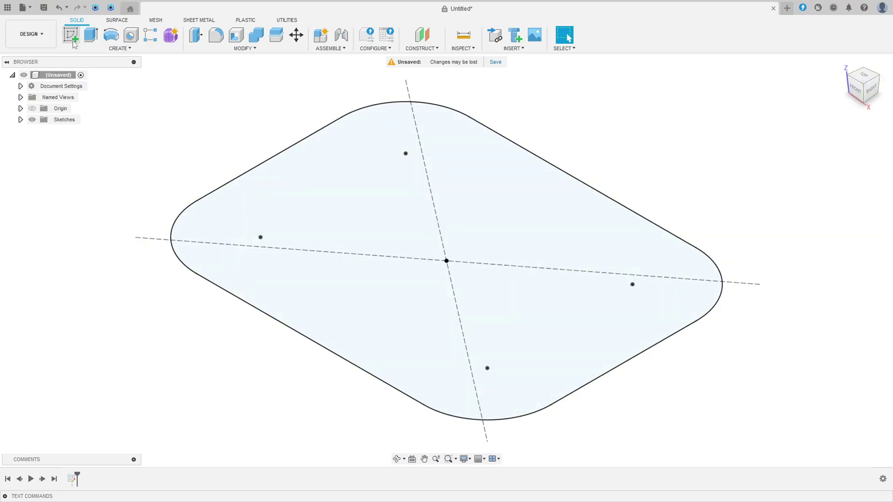
left_click(71, 35)
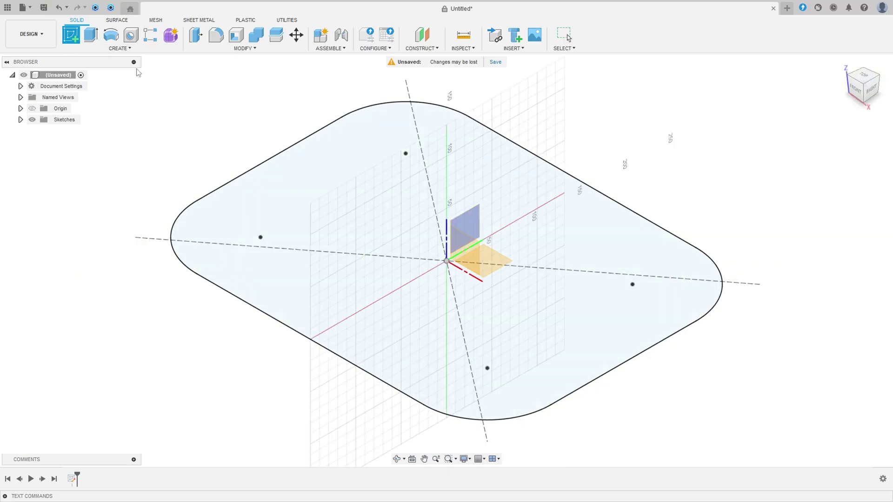
Start a sketch on the XZ front plane and project the outline's left edge into it
left_click(468, 248)
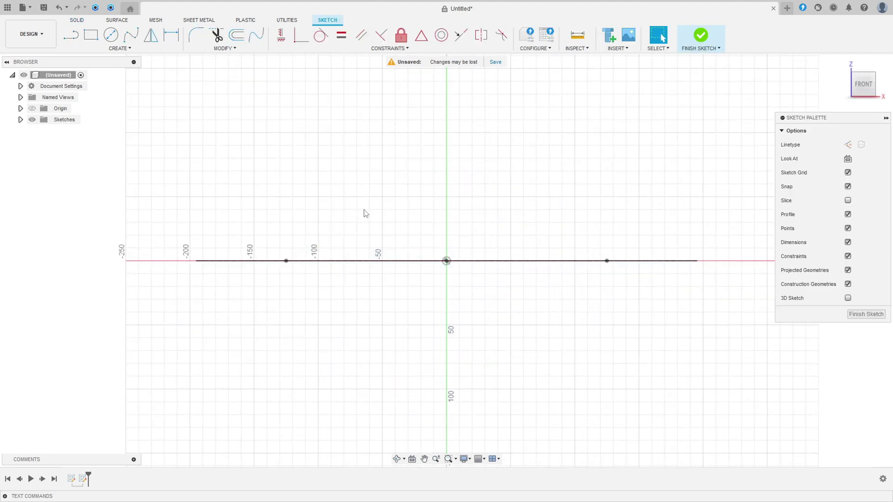
left_click(119, 48)
mouse_move(93, 189)
left_click(176, 191)
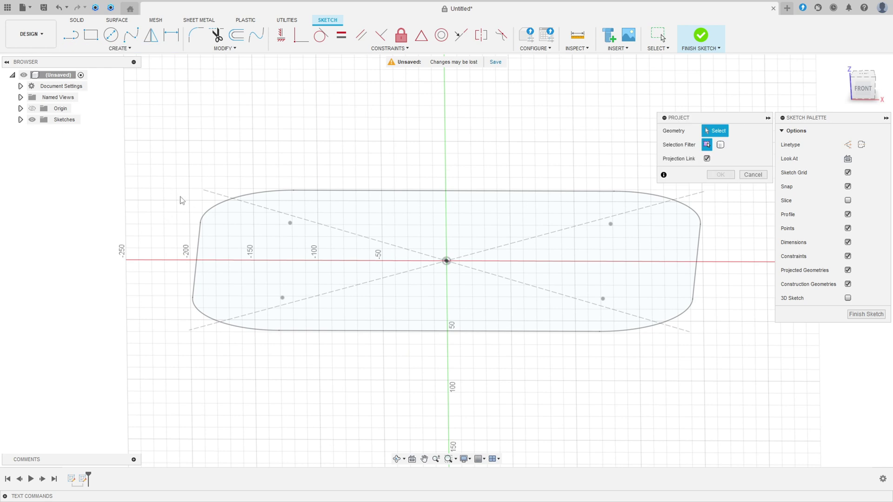
left_click(195, 274)
left_click(721, 175)
Look straight at the front plane and hide Sketch1 in the Browser
left_click(863, 88)
left_click(21, 119)
left_click(40, 131)
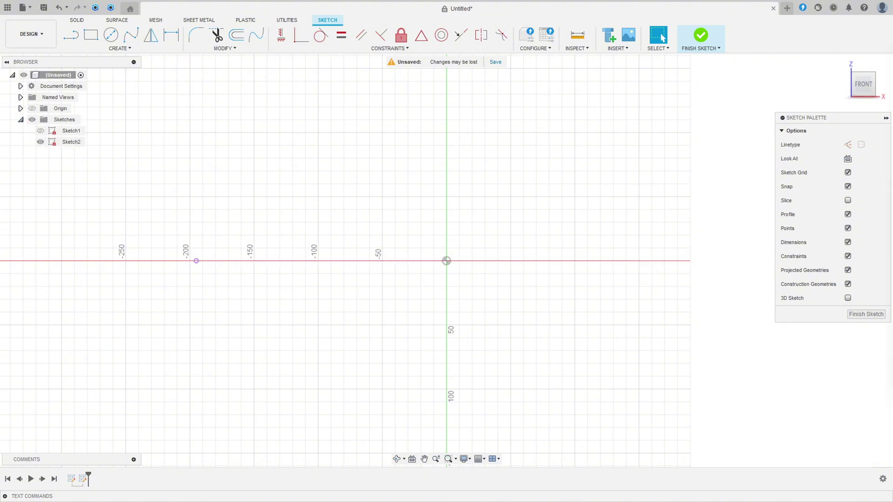
Draw a vertical construction centreline straight down from the origin
left_click(72, 35)
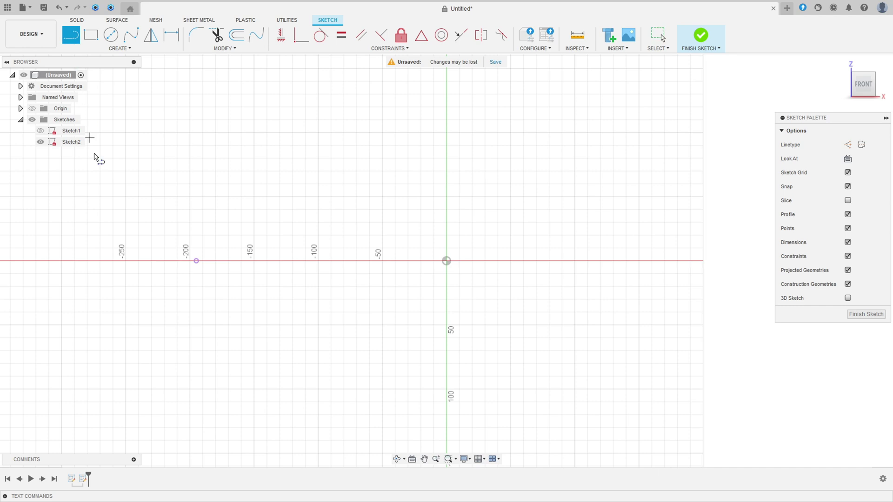
left_click(847, 145)
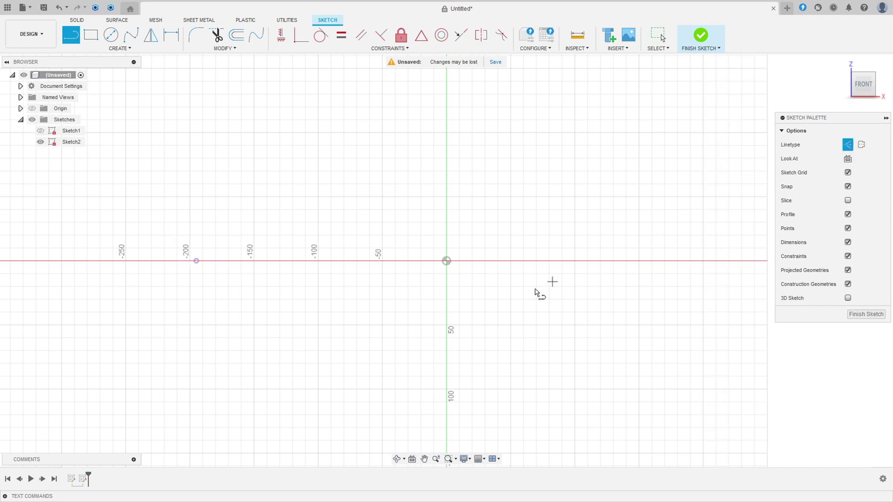
left_click(446, 261)
left_click(447, 423)
key("Escape")
Draw the flange line from the projected point and dimension it 20 mm
left_click(68, 38)
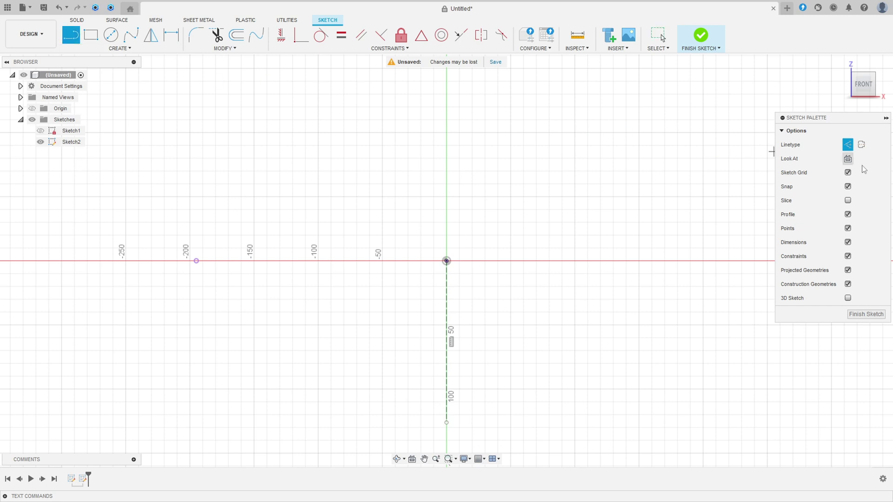
left_click(847, 145)
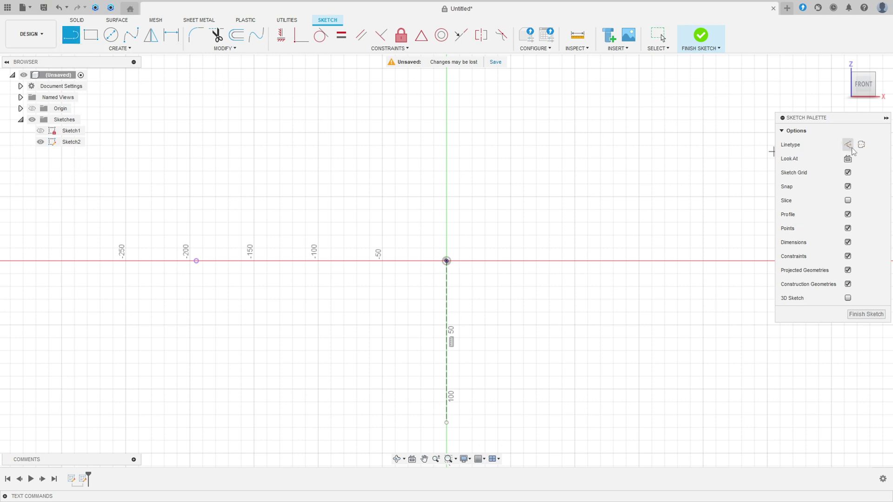
left_click(196, 261)
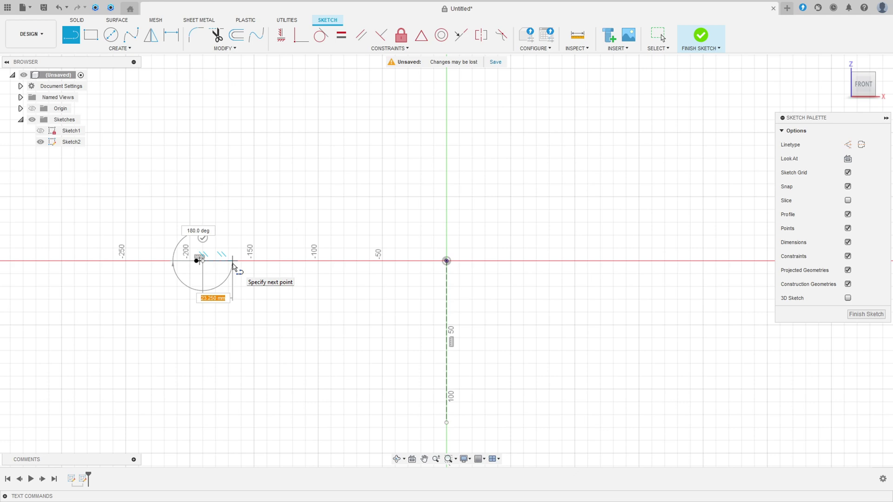
key("Escape")
scroll(200, 256, "up", 5)
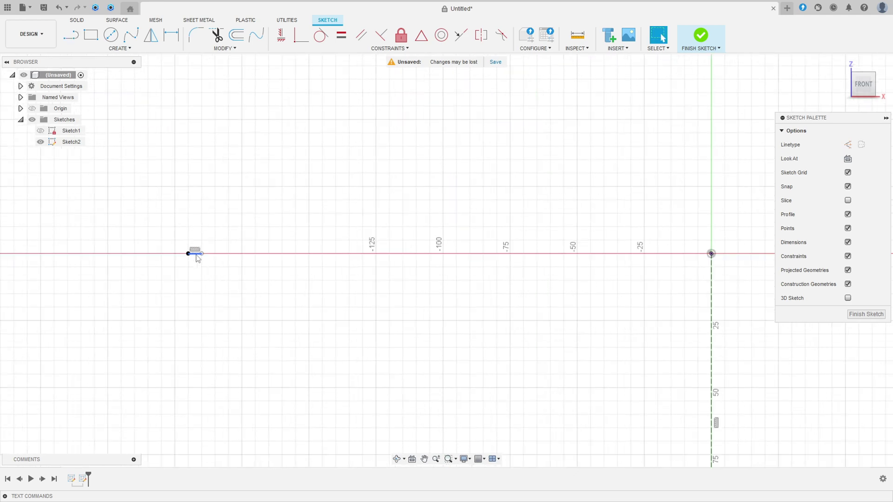
left_click(171, 34)
left_click(195, 254)
left_click(196, 226)
type("20")
key("Return")
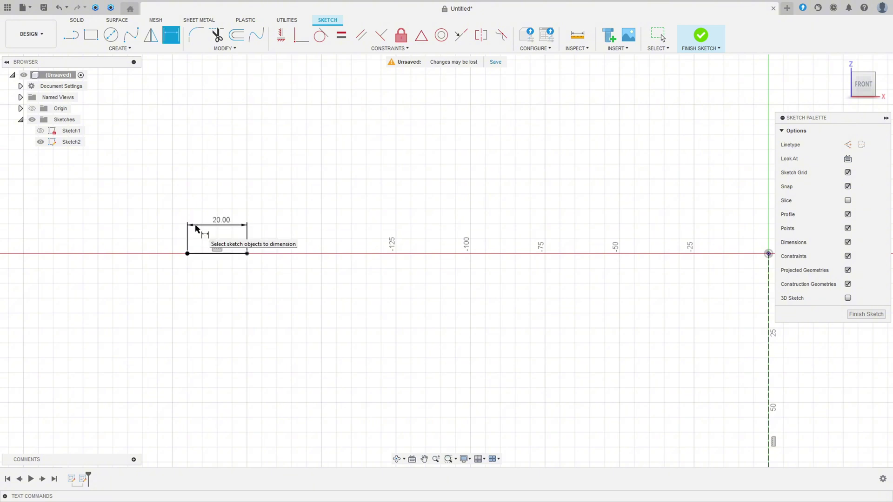
Draw the sloped wall down from the flange and a floor line to the centreline
key("l")
scroll(260, 300, "down", 2)
left_click(251, 269)
left_click(288, 380)
double_click(609, 383)
key("Escape")
Dimension the angle between the sloped wall and the flange as 100°
key("d")
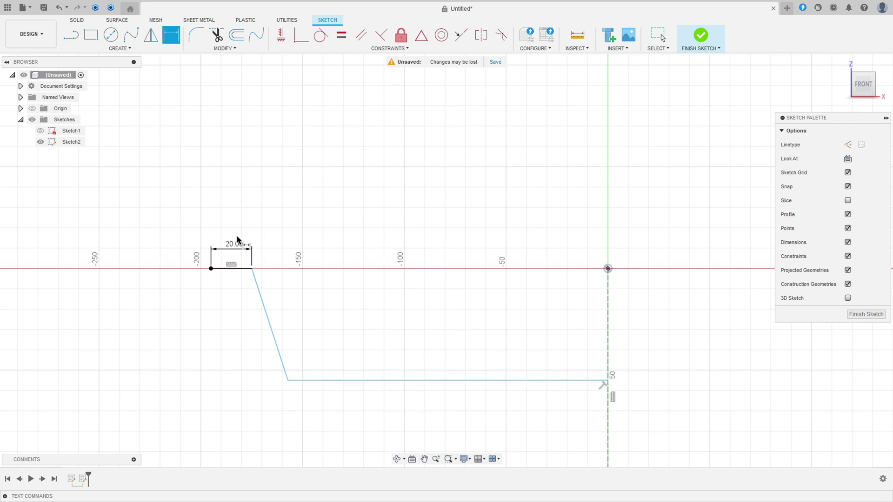
left_click(268, 314)
left_click(236, 270)
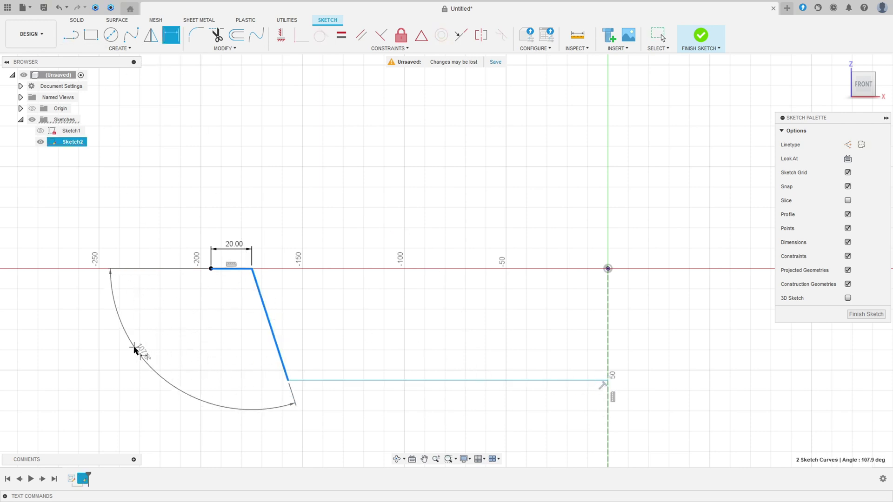
left_click(135, 349)
type("100")
key("Return")
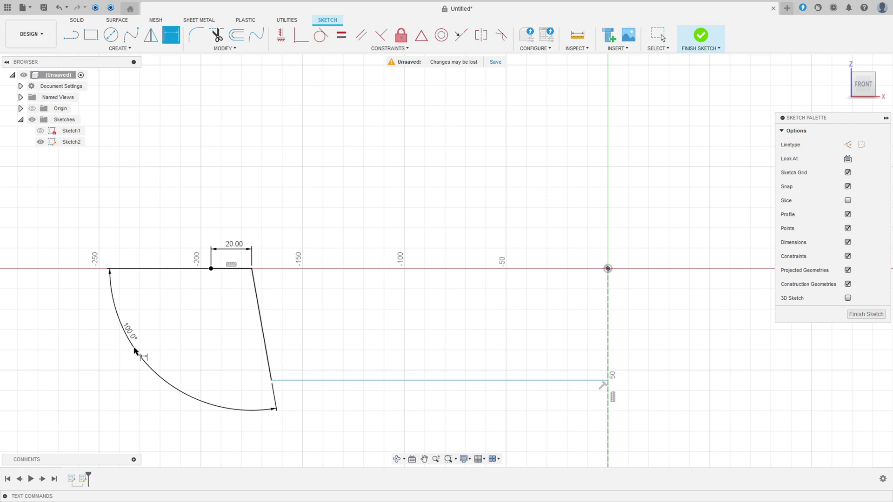
Round the wall's top corner with R5 and its lower corner with R10
left_click(192, 30)
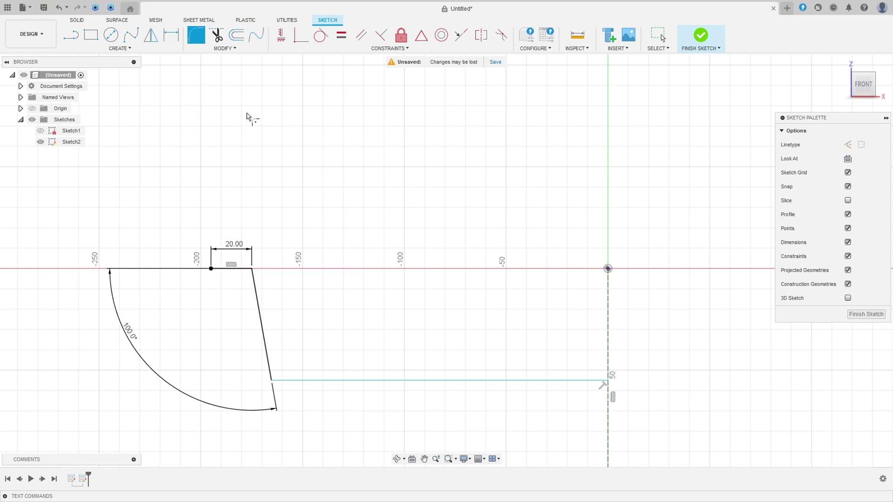
left_click(255, 269)
key("Return")
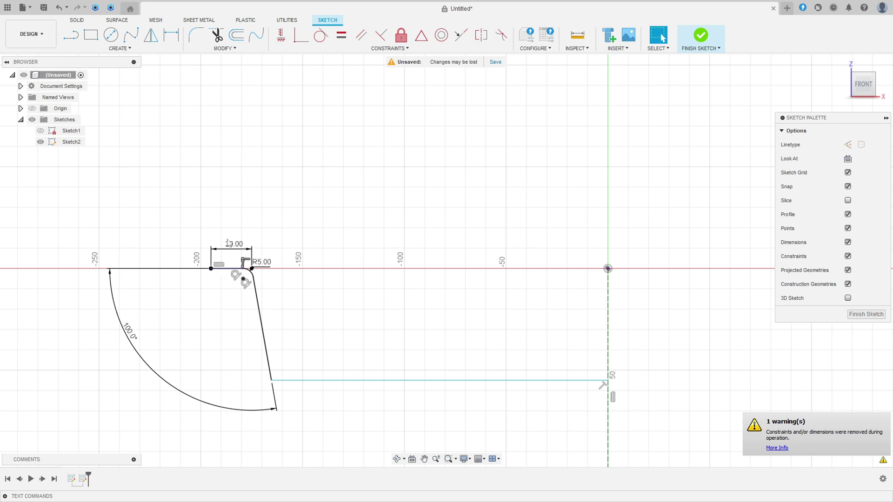
left_click(192, 34)
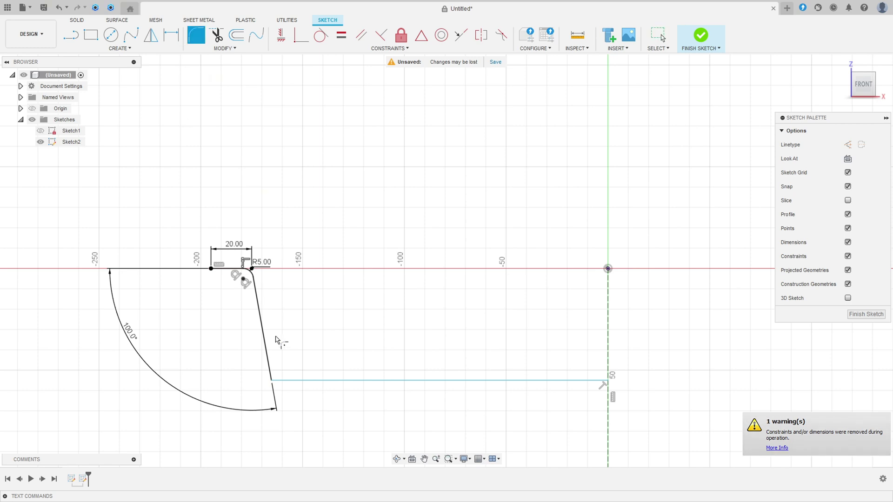
left_click(274, 382)
key("Return")
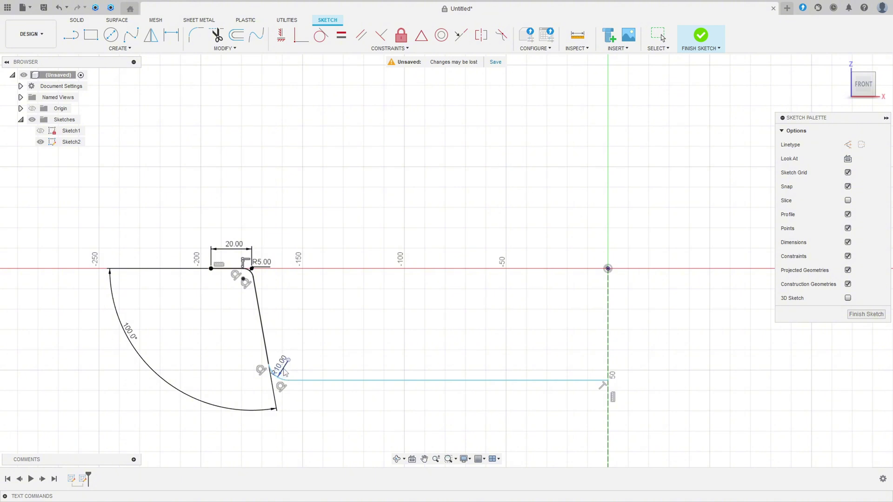
scroll(325, 398, "down", 1)
middle_click_drag(328, 400, 371, 361)
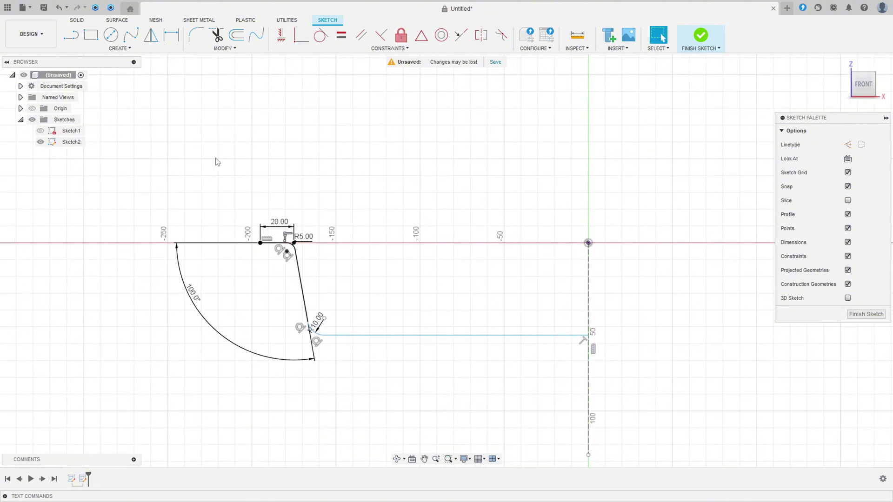
Offset the whole wall profile chain by -3.5 mm
left_click(237, 35)
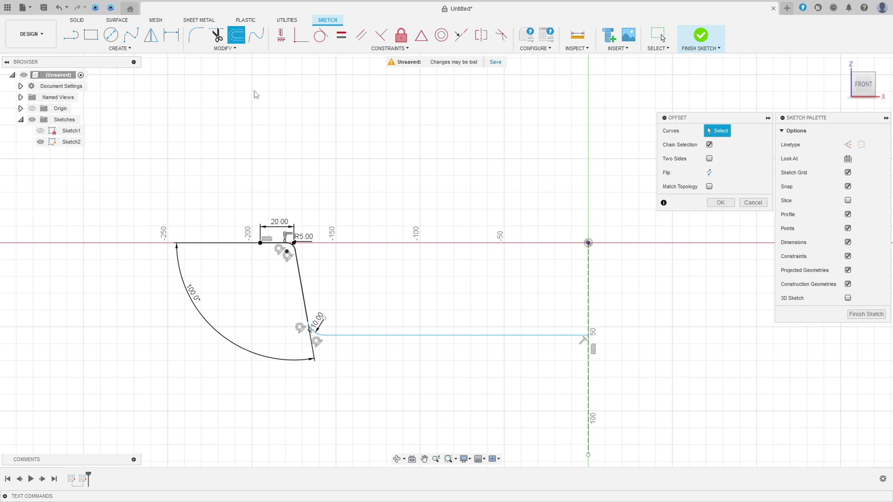
left_click(288, 242)
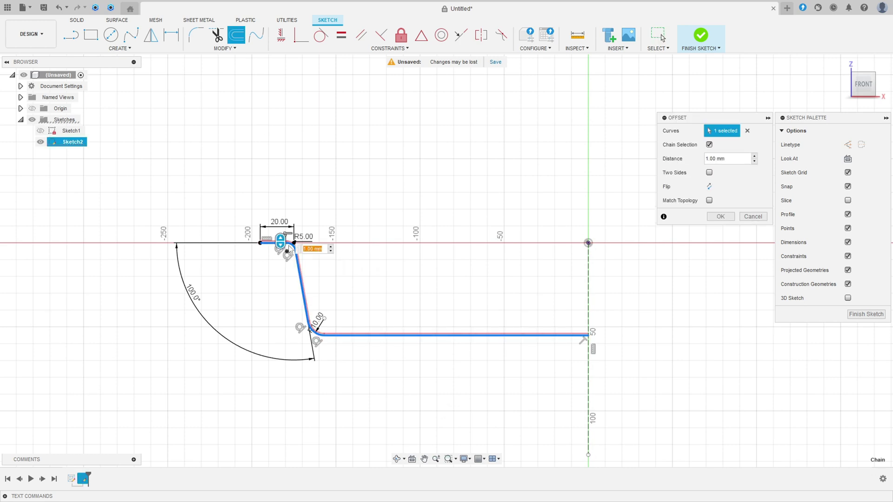
left_click_drag(281, 241, 281, 247)
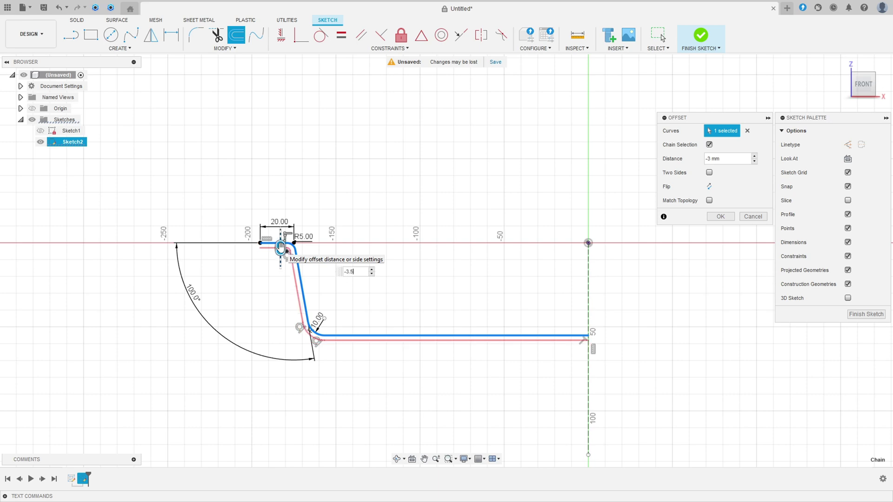
key("Return")
Close the flange end and the axis end of the offset strip with short lines
left_click(71, 34)
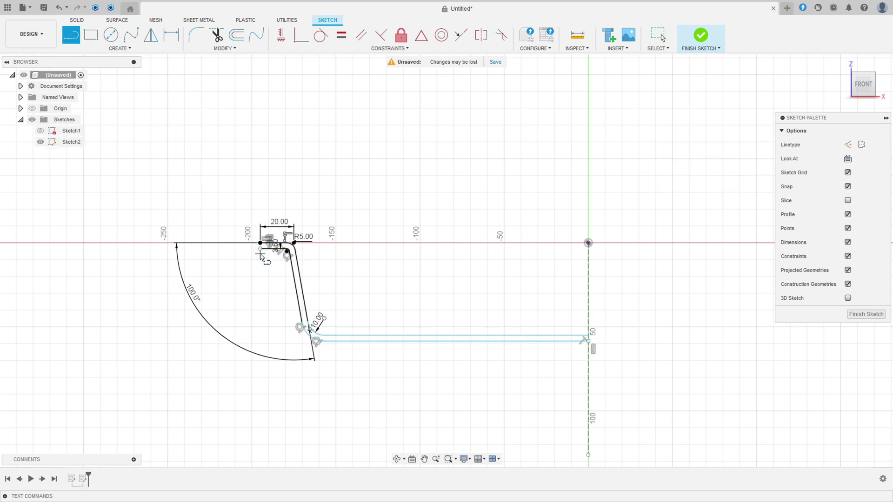
scroll(260, 255, "up", 3)
left_click(261, 228)
left_click(260, 242)
scroll(580, 401, "down", 3)
scroll(581, 400, "up", 3)
scroll(540, 321, "up", 3)
left_click(535, 319)
left_click(535, 302)
key("Escape")
scroll(383, 326, "down", 3)
middle_click_drag(160, 301, 487, 308)
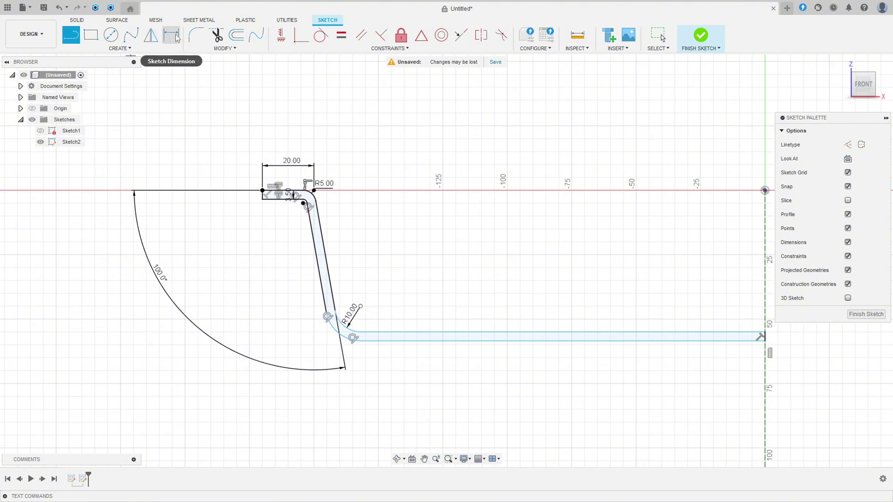
Dimension the overall depth from the top flange line to the floor as 33.5 mm
left_click(172, 35)
left_click(291, 192)
left_click(409, 341)
left_click(210, 263)
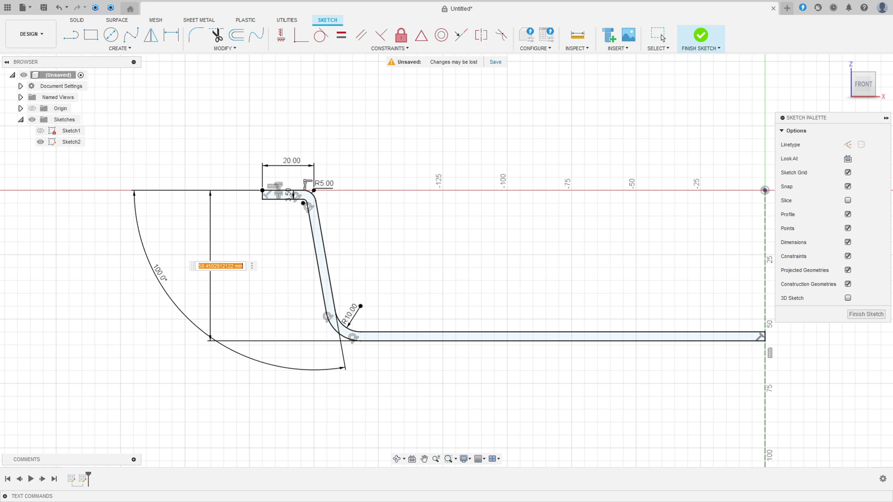
left_click(218, 267)
type("33.5")
key("Return")
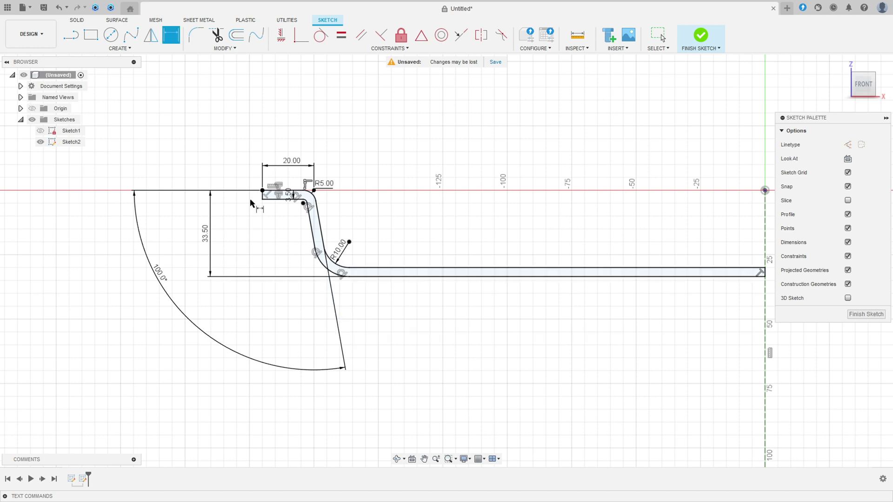
scroll(239, 167, "up", 5)
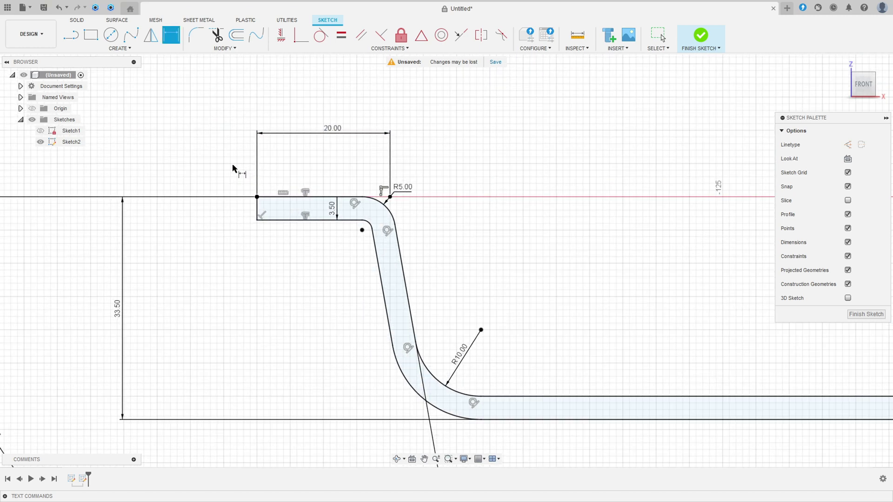
Round the flange tip's corner with a 1 mm fillet
left_click(191, 35)
scroll(302, 200, "up", 2)
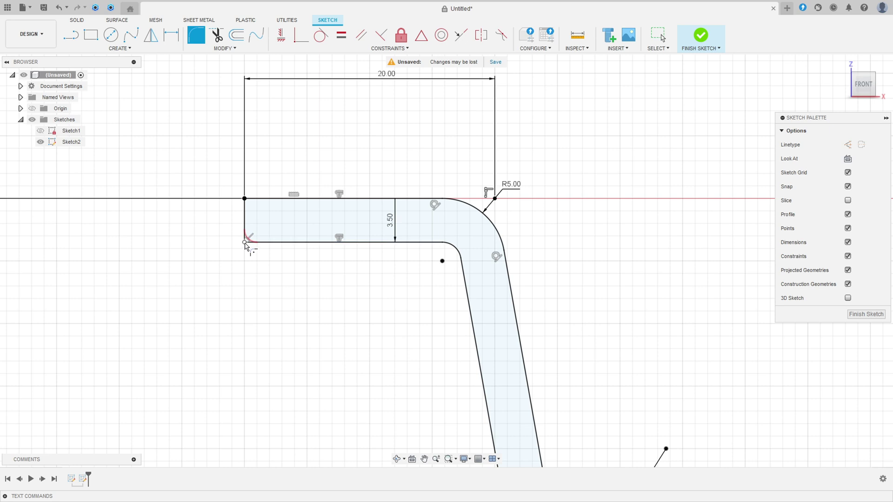
scroll(241, 243, "up", 2)
left_click(246, 204)
left_click(253, 242)
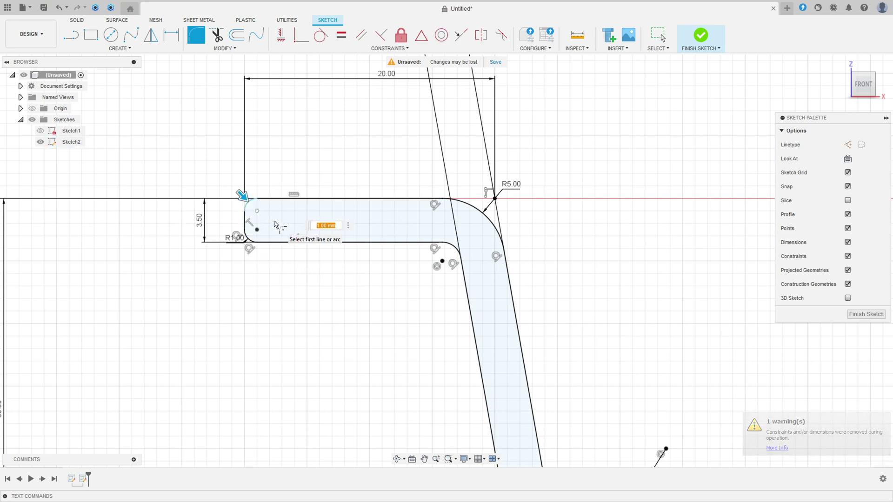
key("Escape")
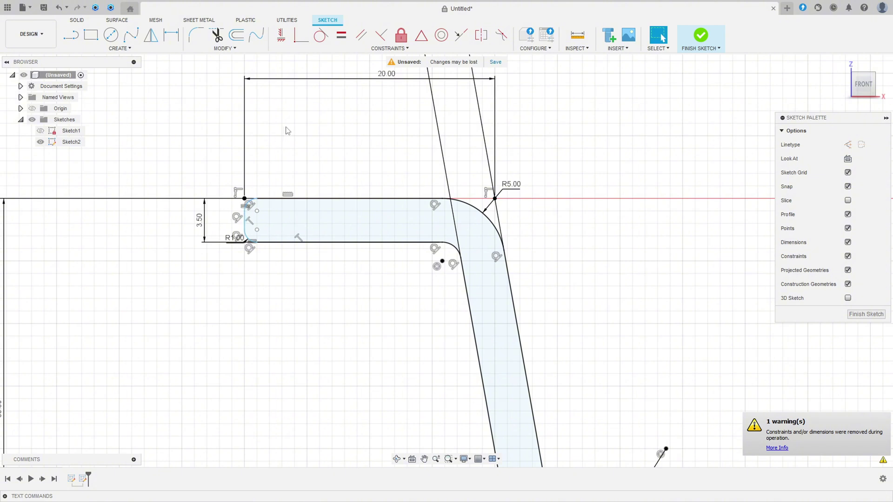
Align the top-left flange point horizontally/vertically and reposition both 3.50 thickness dimensions
left_click(280, 38)
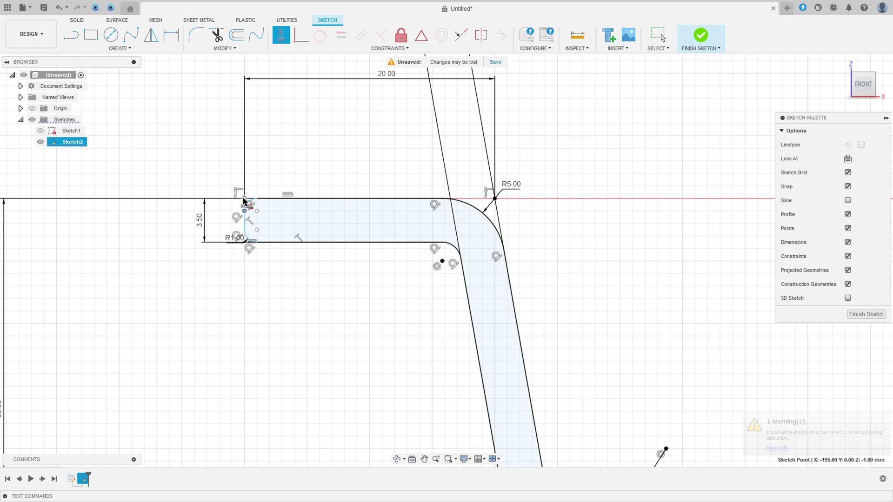
left_click(244, 201)
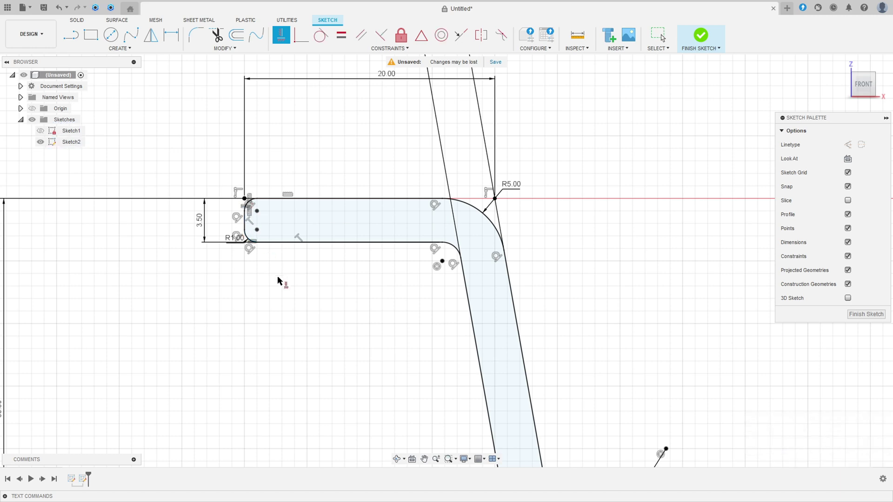
key("Escape")
scroll(348, 309, "down", 10)
middle_click_drag(528, 343, 333, 261)
left_click_drag(203, 177, 243, 246)
left_click_drag(193, 296, 303, 270)
Hide the constraint symbols and finish the profile sketch
key("Escape")
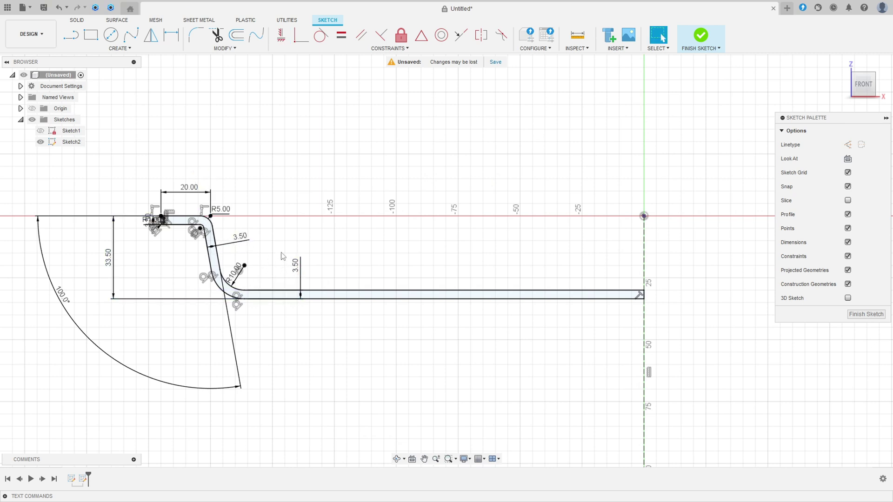
left_click(847, 256)
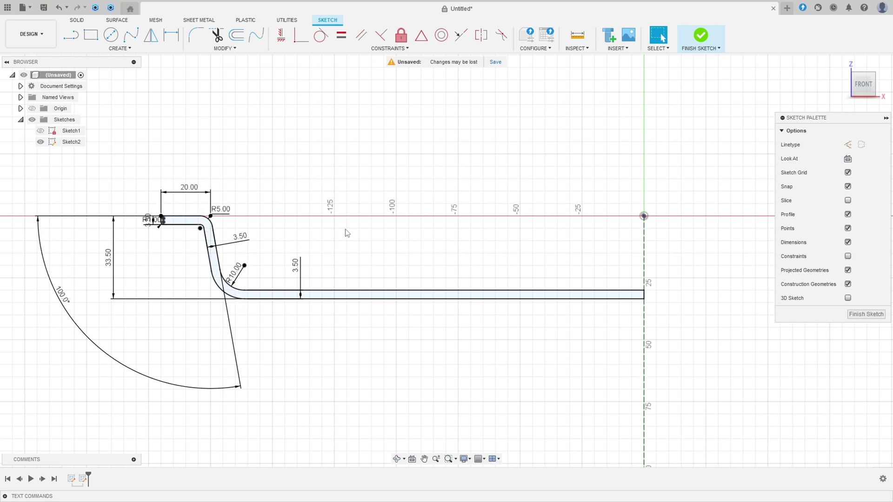
left_click(701, 37)
Sweep the thin wall profile along Sketch1's R70 rounded-rectangle outline into a solid tray
left_click(41, 131)
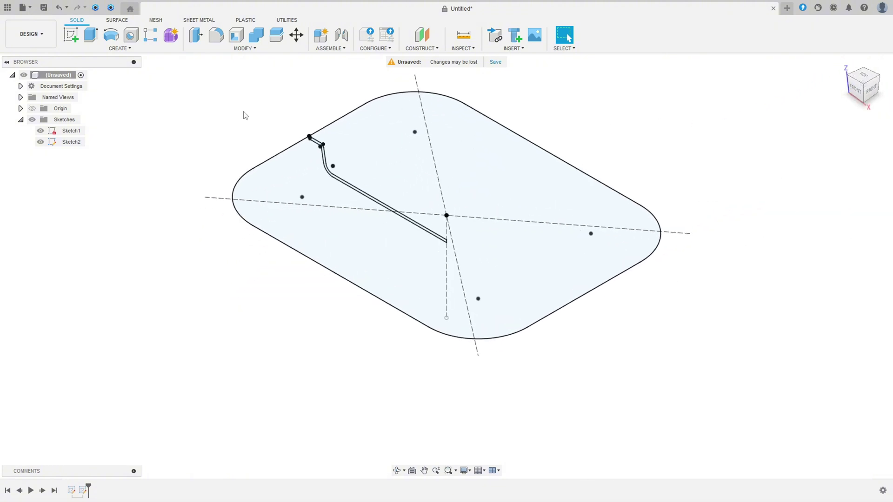
left_click(129, 50)
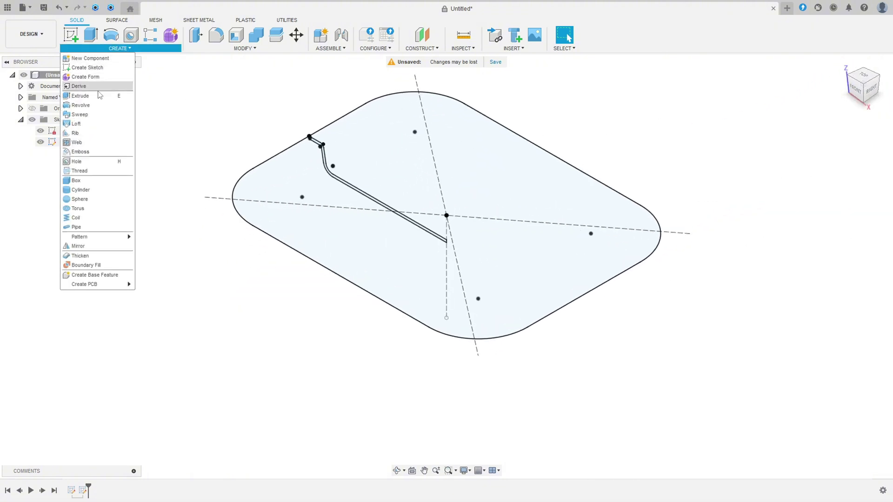
left_click(94, 120)
middle_click_drag(309, 259, 339, 229, "shift")
scroll(289, 247, "up", 5)
mouse_move(309, 187)
middle_mouse_down("shift")
mouse_move(291, 208)
mouse_move(272, 314)
middle_mouse_up("shift")
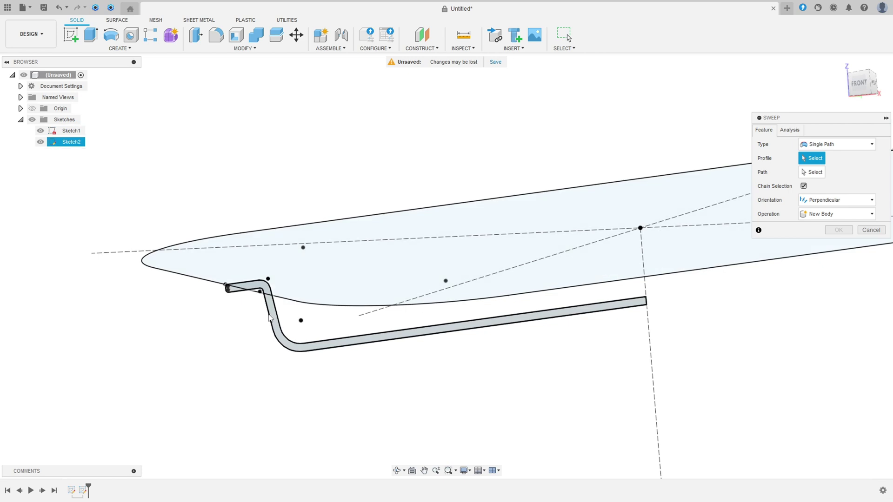
left_click(271, 319)
middle_click_drag(338, 161, 326, 200, "shift")
left_click(811, 173)
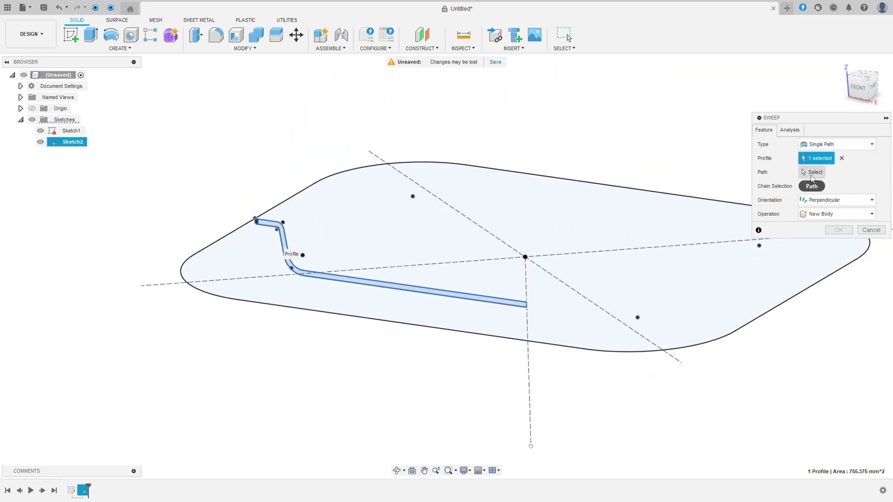
left_click(303, 195)
mouse_move(303, 196)
middle_mouse_down("shift")
mouse_move(410, 180)
mouse_move(396, 188)
middle_mouse_up("shift")
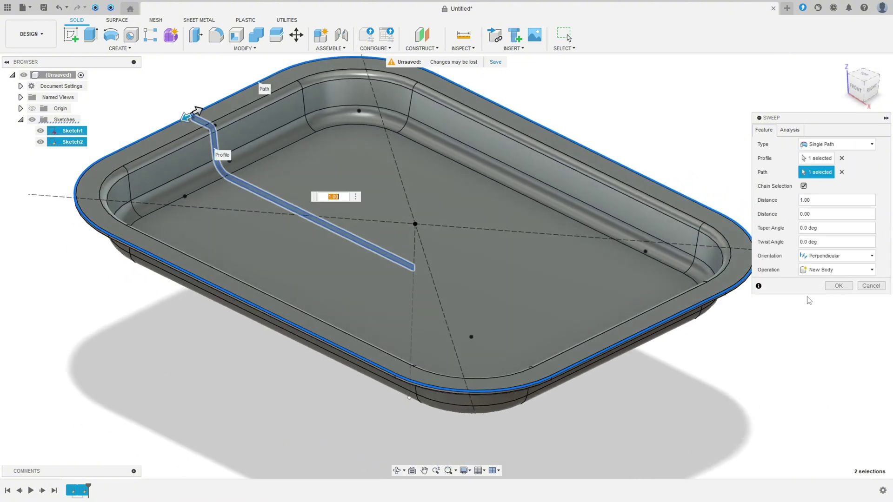
left_click(838, 286)
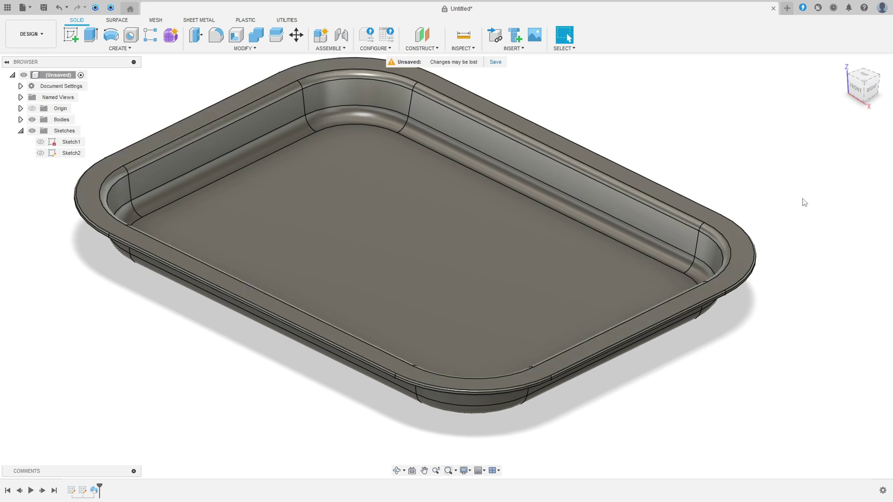
Draw red pencil marks on the drawing's right-column holes, Ø17 THRU note and rounded corner, then return to Fusion 360
left_click(843, 64)
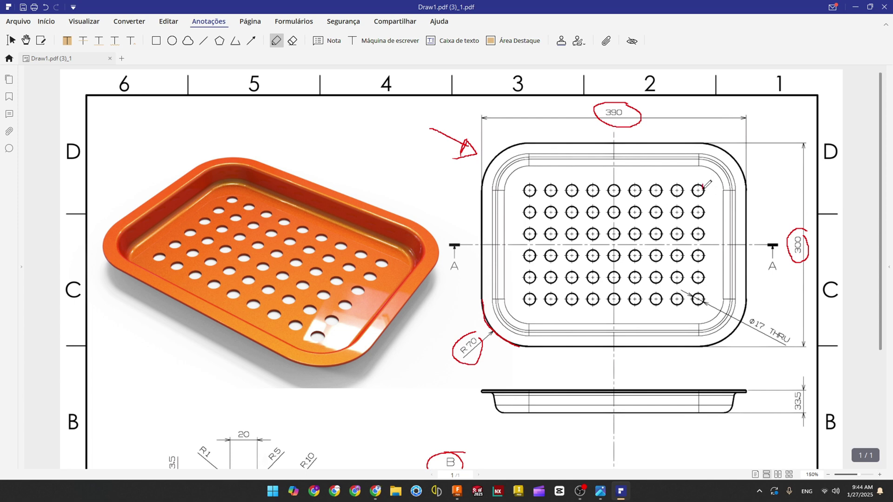
left_click_drag(701, 188, 703, 233)
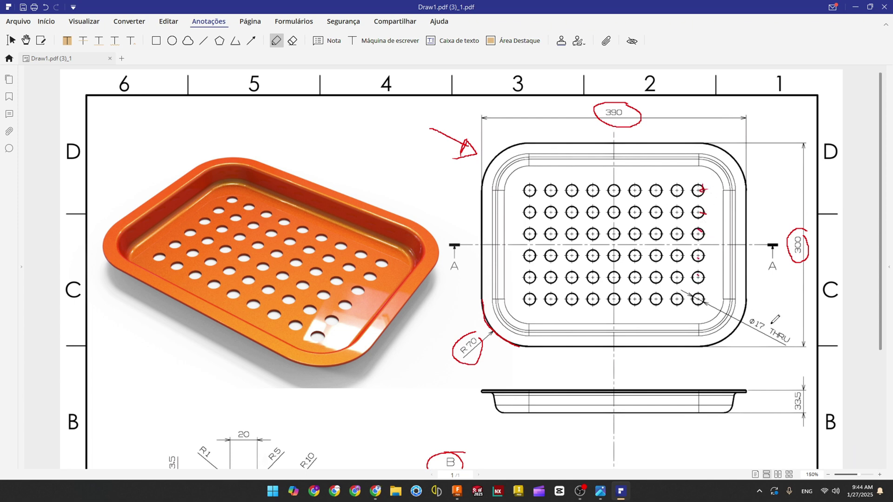
mouse_move(764, 320)
left_mouse_down()
mouse_move(753, 317)
mouse_move(770, 334)
mouse_move(772, 317)
mouse_move(759, 311)
left_mouse_up()
left_click_drag(699, 301, 698, 342)
mouse_move(747, 307)
left_mouse_down()
mouse_move(737, 326)
mouse_move(706, 345)
left_mouse_up()
left_click_drag(698, 301, 741, 297)
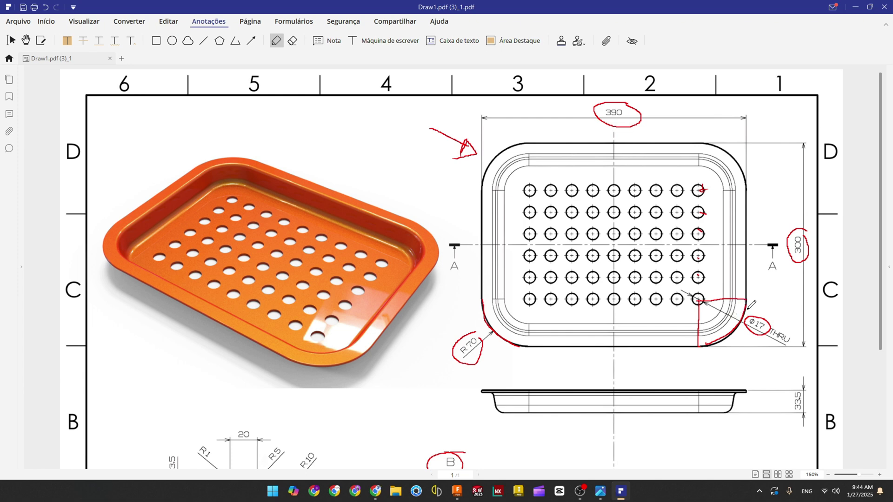
left_click(457, 491)
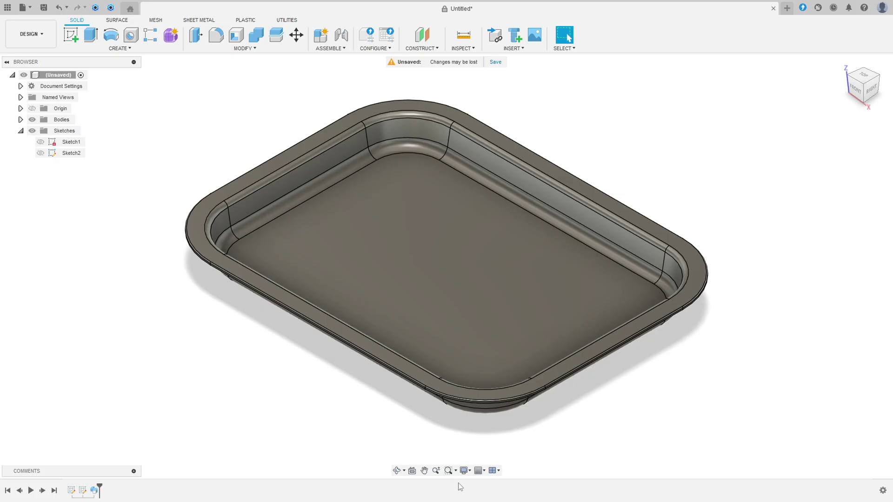
Start a new sketch on the XY (top) plane with Sketch1 made visible
left_click(70, 34)
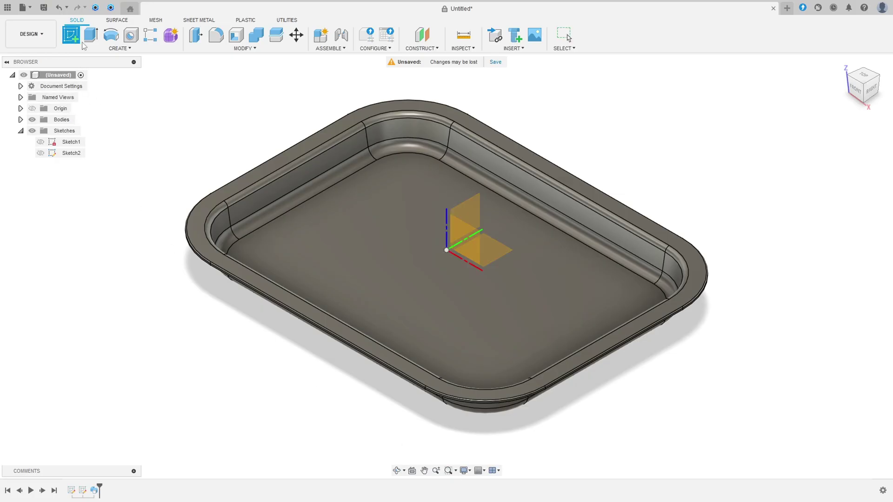
left_click(487, 247)
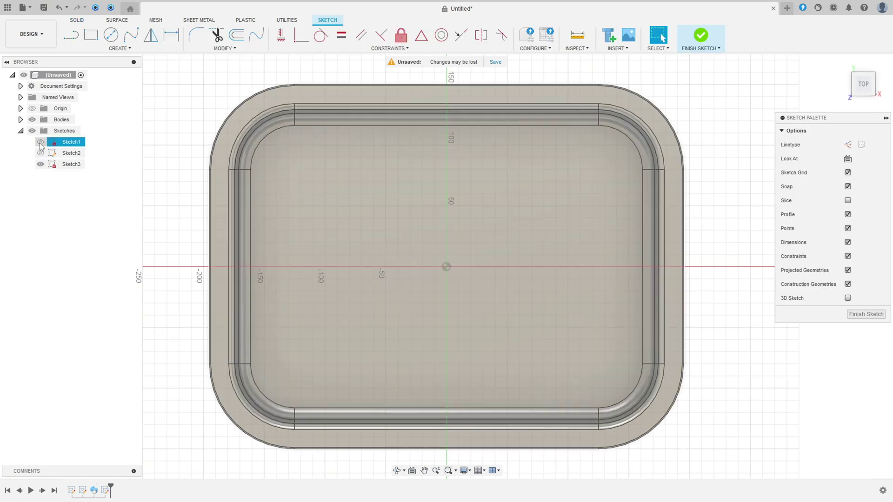
left_click(40, 143)
Project Sketch1's four corner points into the new sketch, then hide Sketch1 and the tray body
left_click(128, 49)
mouse_move(107, 190)
left_click(173, 190)
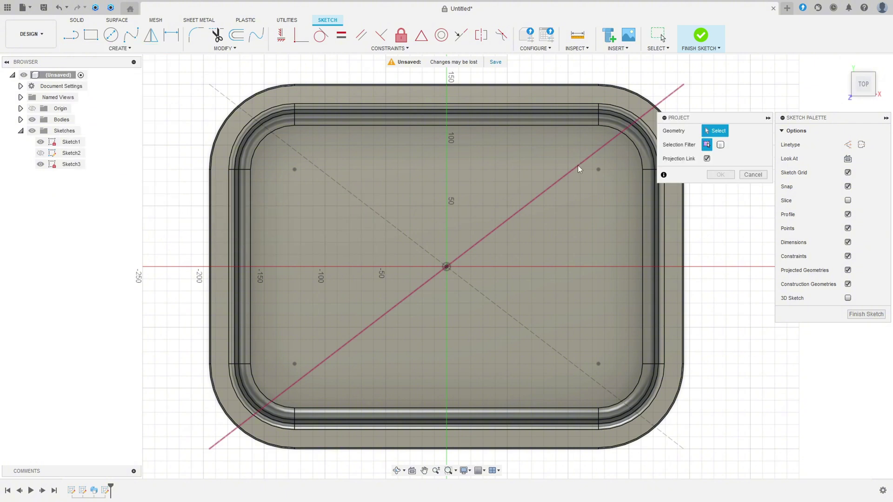
left_click(599, 170)
left_click(598, 364)
left_click(295, 364)
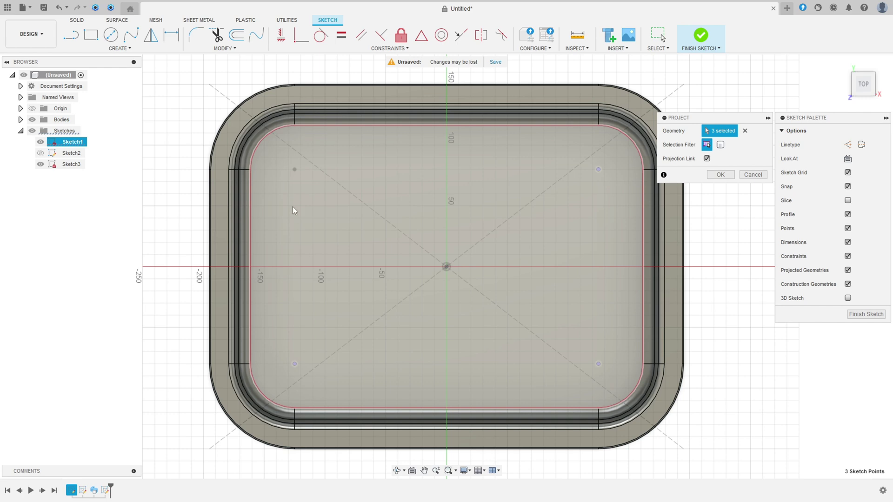
left_click(294, 170)
left_click(720, 174)
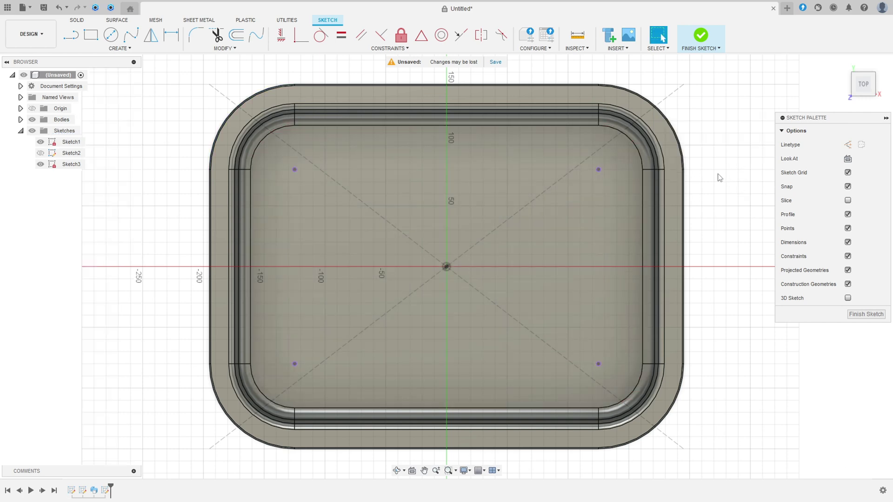
left_click(41, 142)
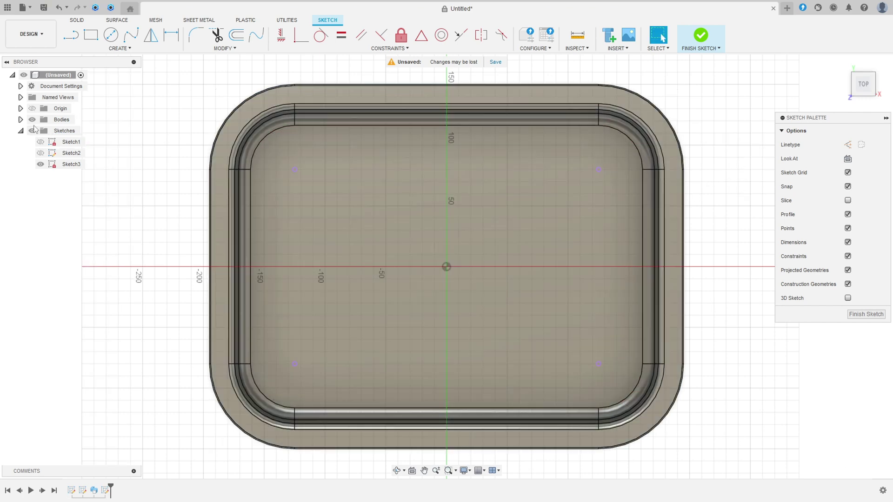
left_click(32, 120)
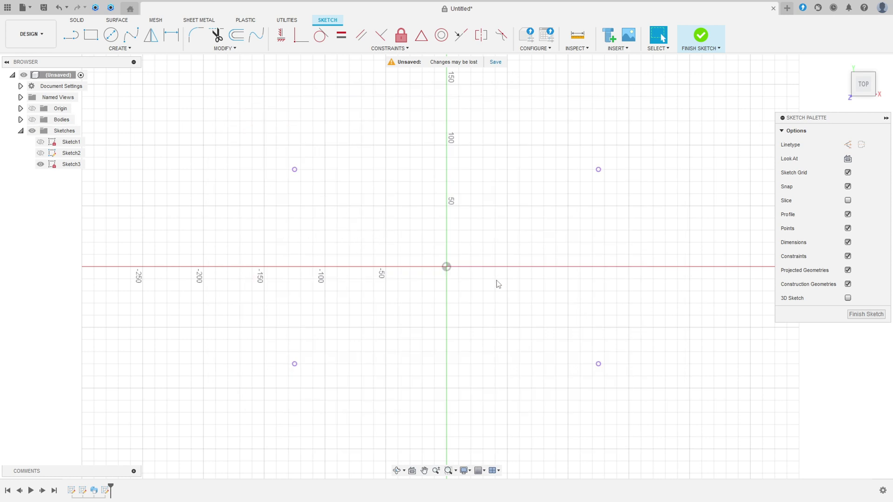
Draw a Ø17 mm centre-diameter circle on the lower-right projected point
scroll(498, 285, "down", 1)
mouse_move(501, 285)
middle_mouse_down()
mouse_move(473, 235)
mouse_move(450, 222)
middle_mouse_up()
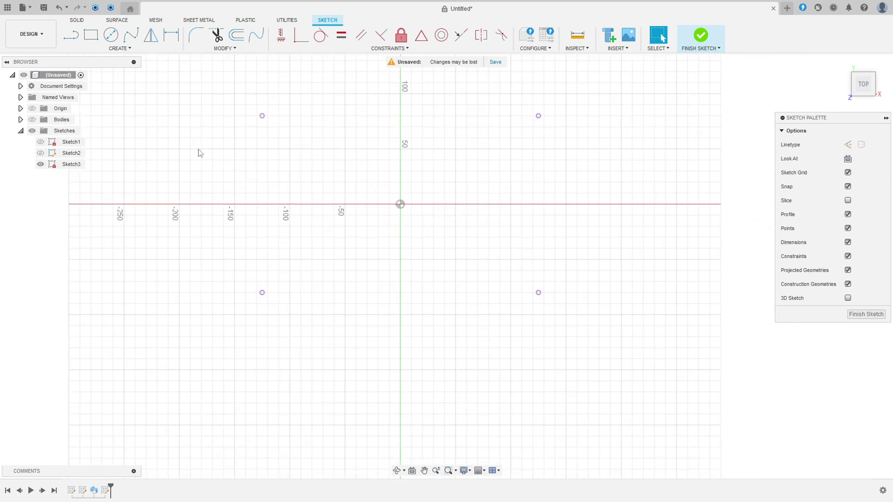
left_click(111, 34)
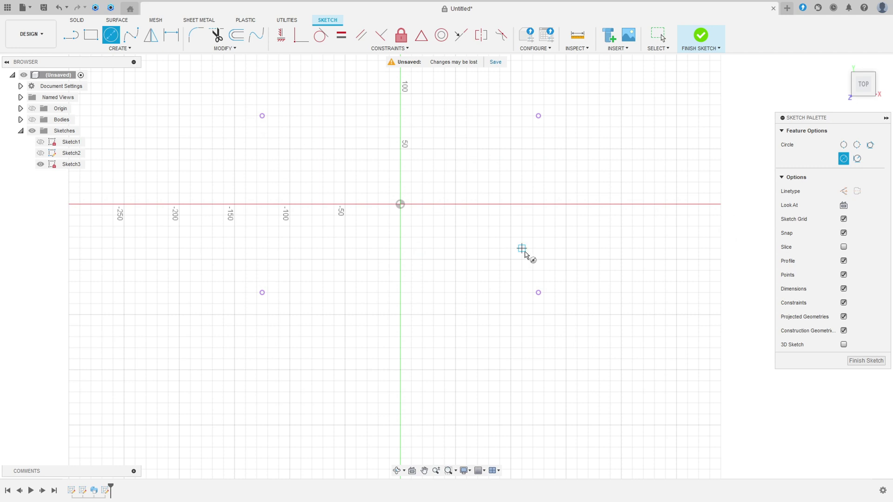
left_click(538, 293)
type("1")
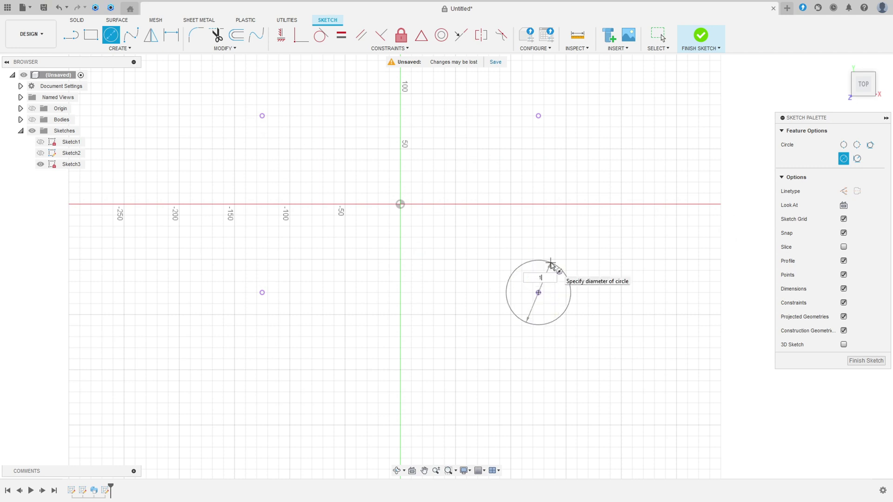
type("7")
key("Return")
key("Escape")
left_click_drag(535, 281, 593, 284)
Dimension the circle centre 160 mm from the upper-right point and 250 mm from the lower-left point, then finish the sketch
key("d")
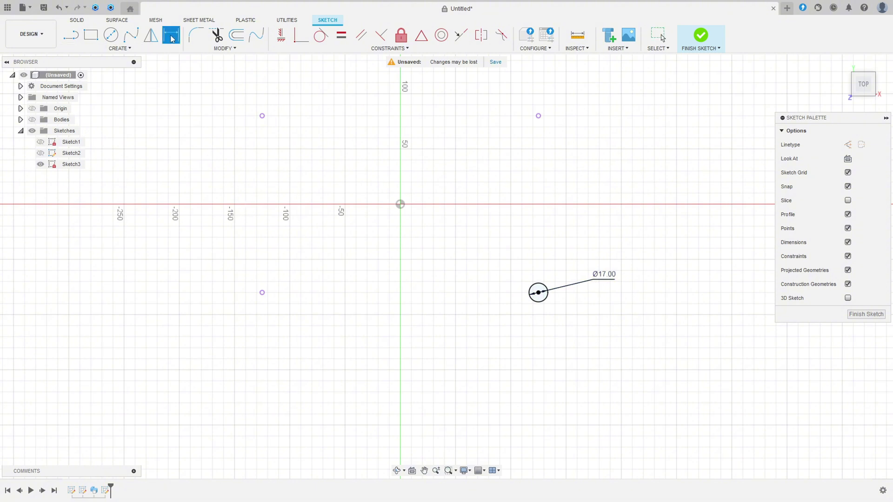
left_click(538, 116)
left_click(540, 293)
left_click(676, 209)
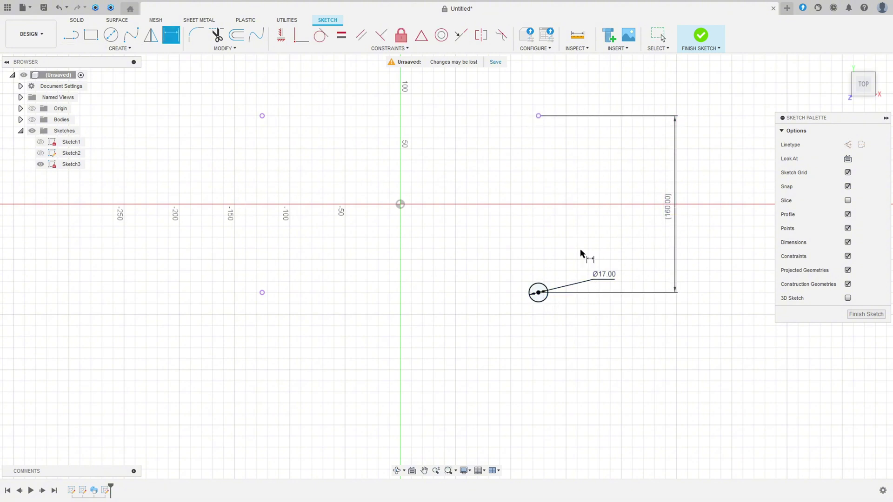
left_click(263, 292)
left_click(538, 292)
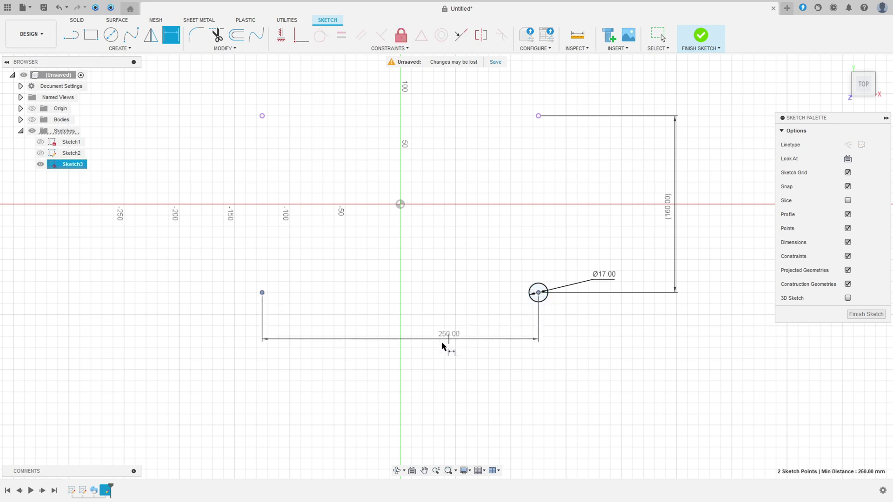
left_click(399, 356)
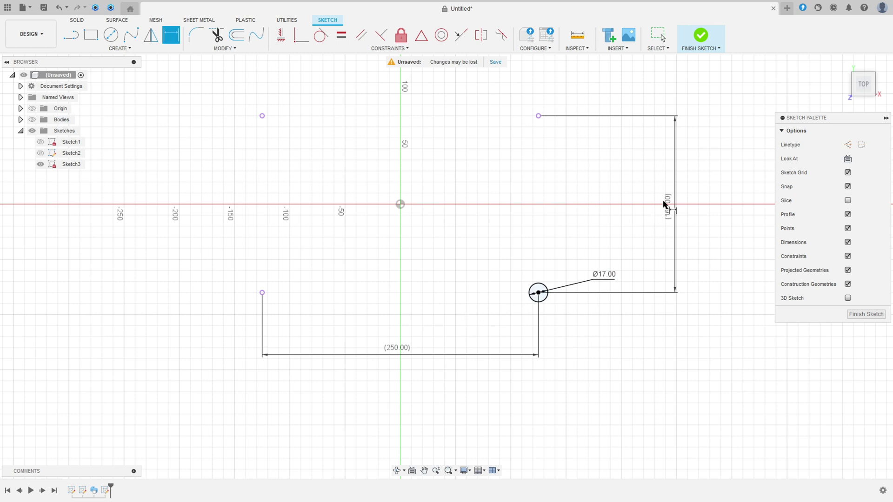
left_click(701, 35)
left_click(91, 34)
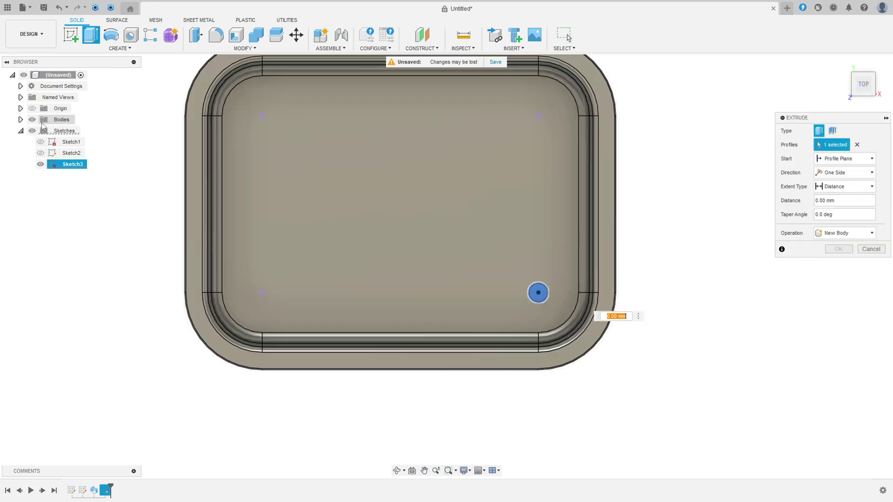
Extrude the Ø17 circle one-sided with extent All, flipped downward to cut through the tray floor
middle_click_drag(289, 202, 251, 176, "shift")
left_click(843, 173)
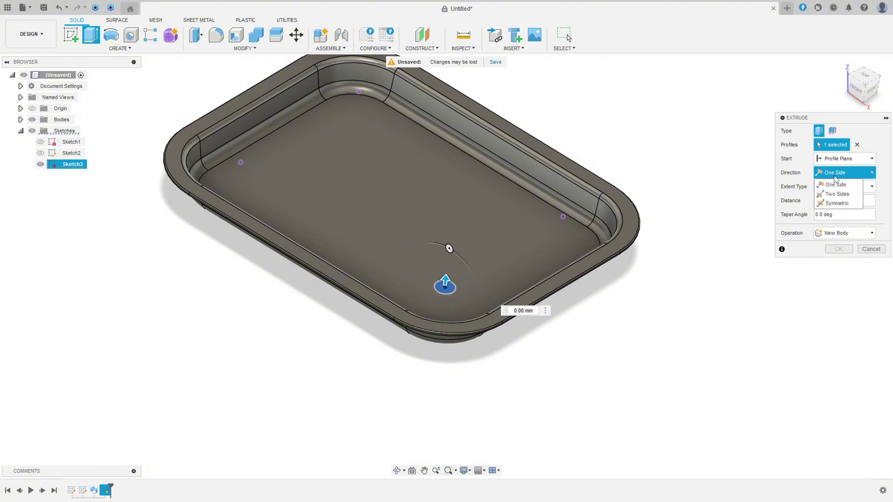
left_click(843, 179)
left_click(844, 187)
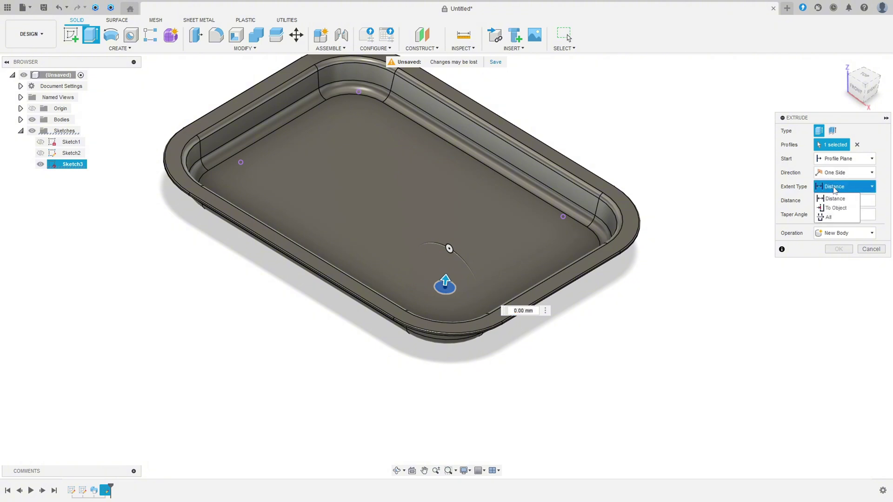
left_click(834, 219)
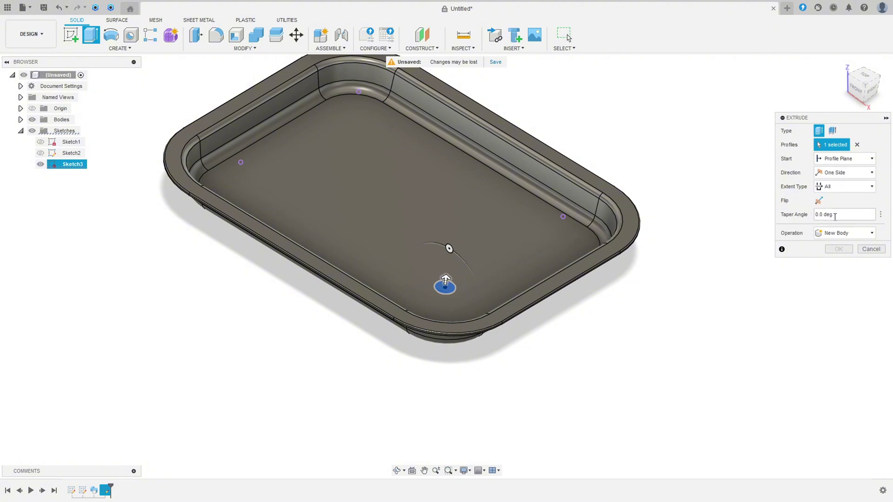
left_click(817, 201)
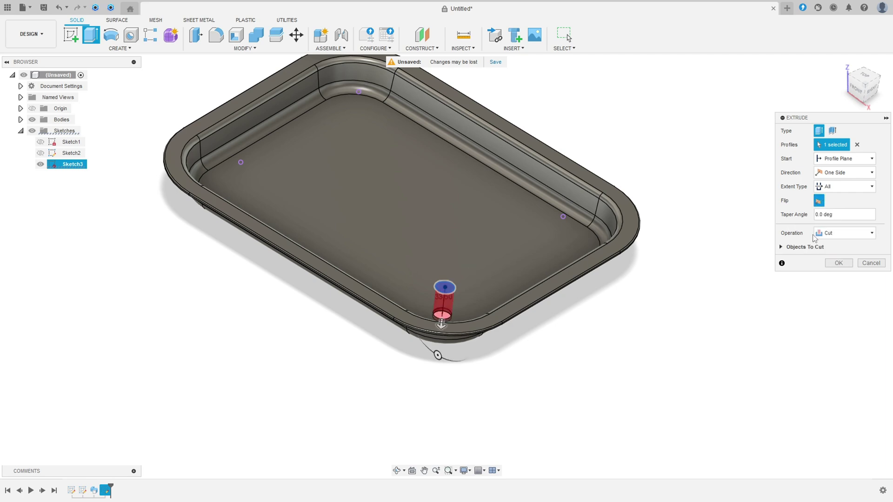
left_click(837, 263)
middle_click_drag(656, 267, 434, 286, "shift")
key("Escape")
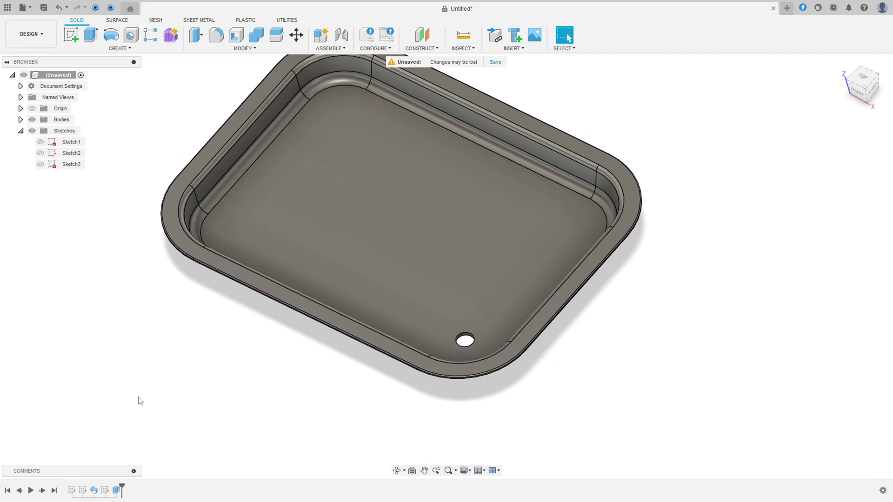
Start a rectangular pattern of features, selecting the hole extrude and the green axis as a direction
left_click(152, 37)
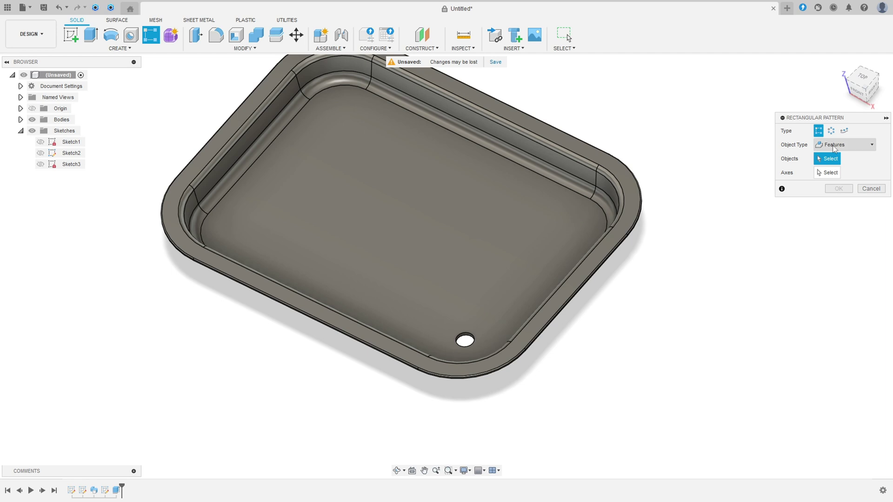
left_click(831, 149)
left_click(835, 175)
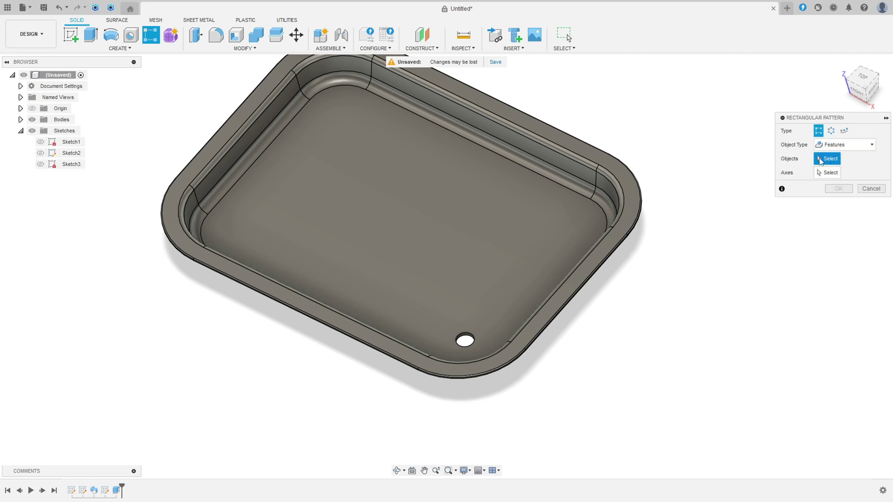
left_click(116, 491)
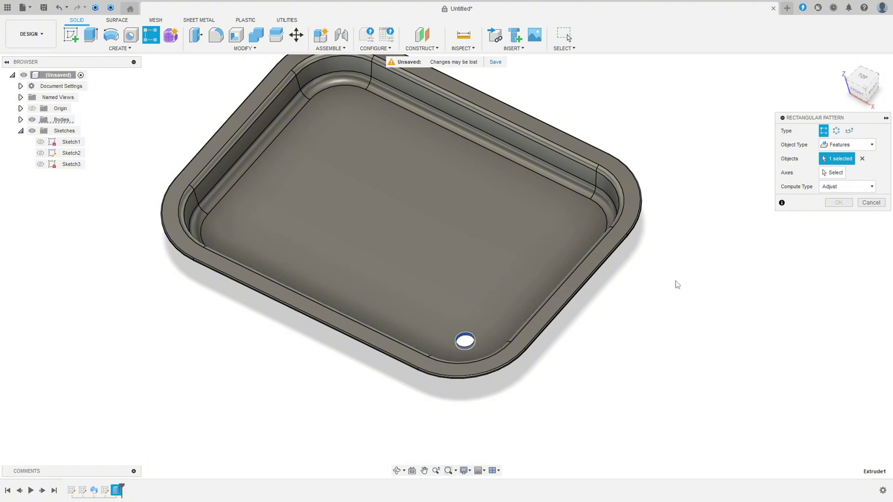
left_click(833, 173)
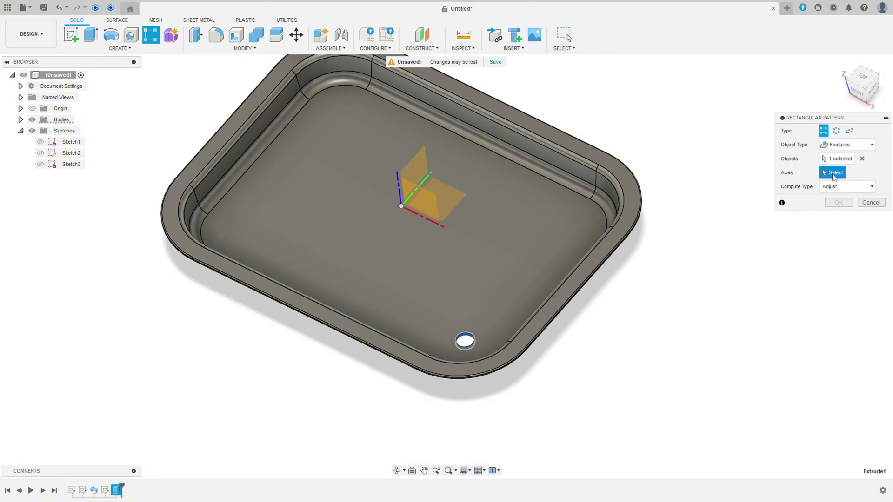
left_click(417, 187)
Set the pattern to 6 holes across 160 mm and 9 holes across 250 mm
left_click_drag(468, 324, 525, 260)
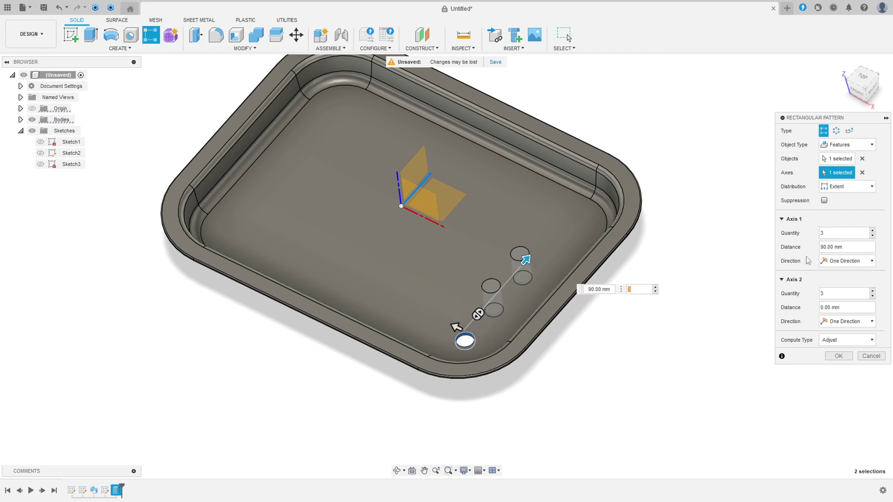
left_click(832, 233)
type("6")
key("Tab")
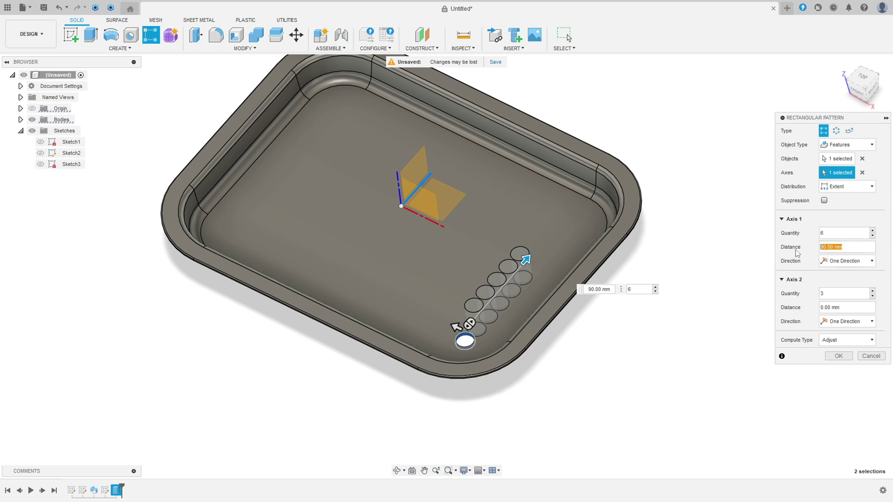
type("160")
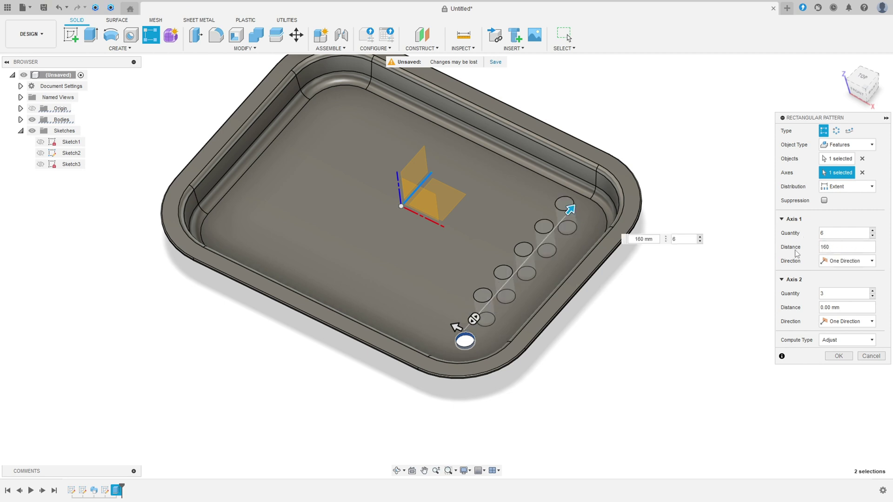
left_click(831, 295)
left_click_drag(835, 294, 805, 296)
type("9")
key("Tab")
type("2")
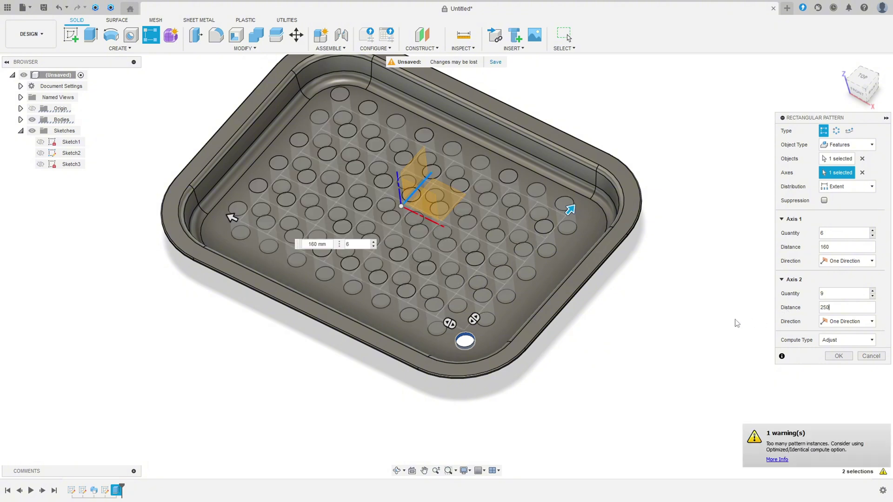
mouse_move(585, 298)
middle_mouse_down("shift")
mouse_move(598, 319)
mouse_move(591, 334)
mouse_move(590, 305)
middle_mouse_up("shift")
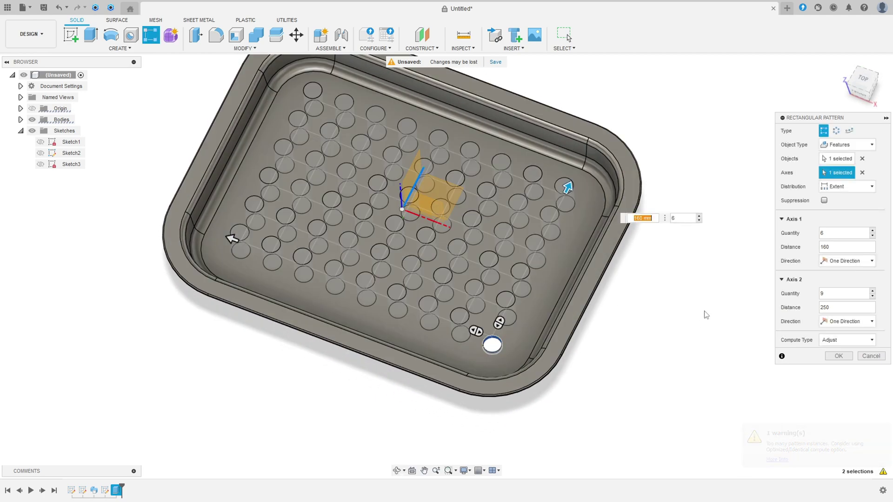
left_click(836, 357)
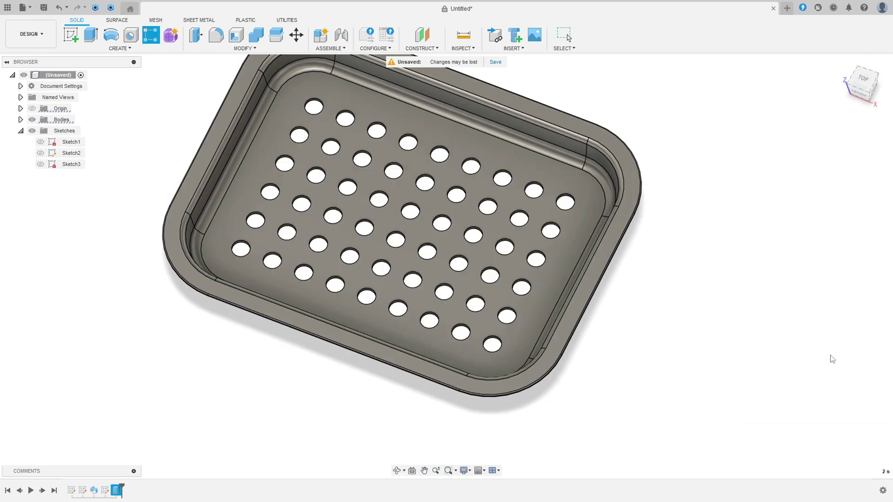